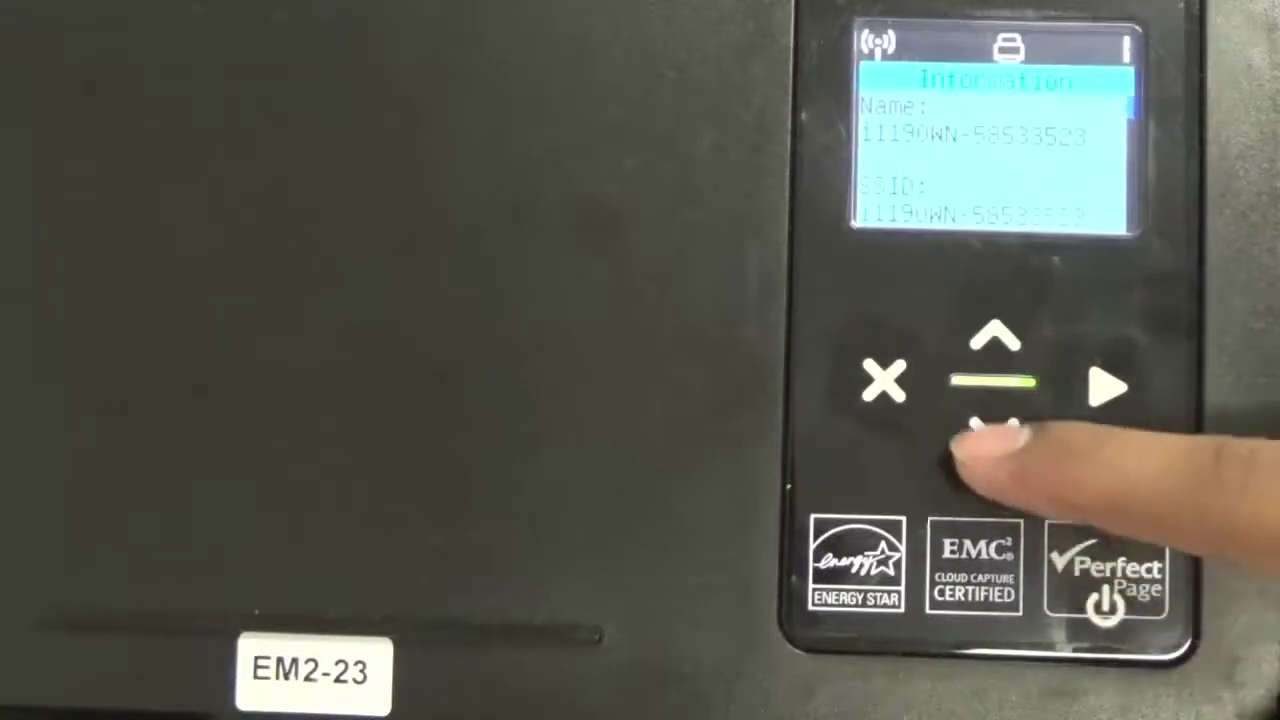
# Scroll the scanner's Information screen to show wireless address 10.0.0.1 and wired status.
pyautogui.click(995, 430)
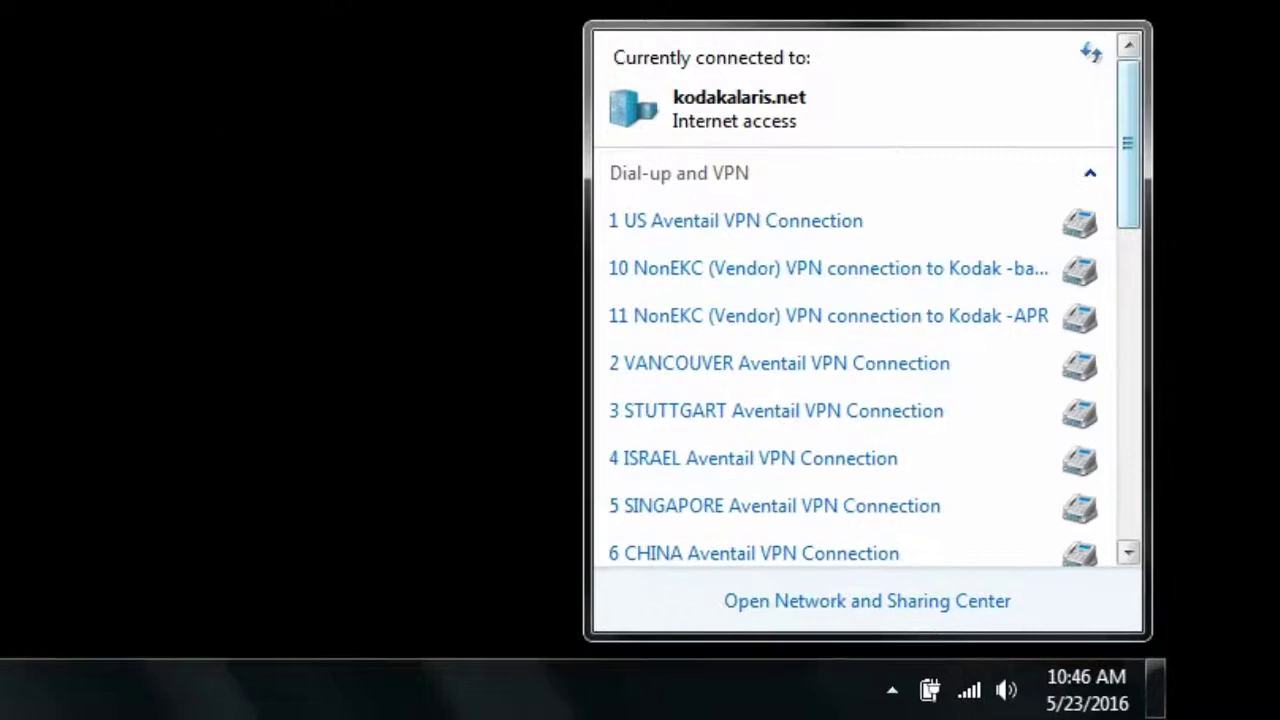
# Connect the computer to the scanner's i1190WN-58533523 wireless network.
pyautogui.scroll(-5, 860, 350)
pyautogui.scroll(-3, 860, 350)
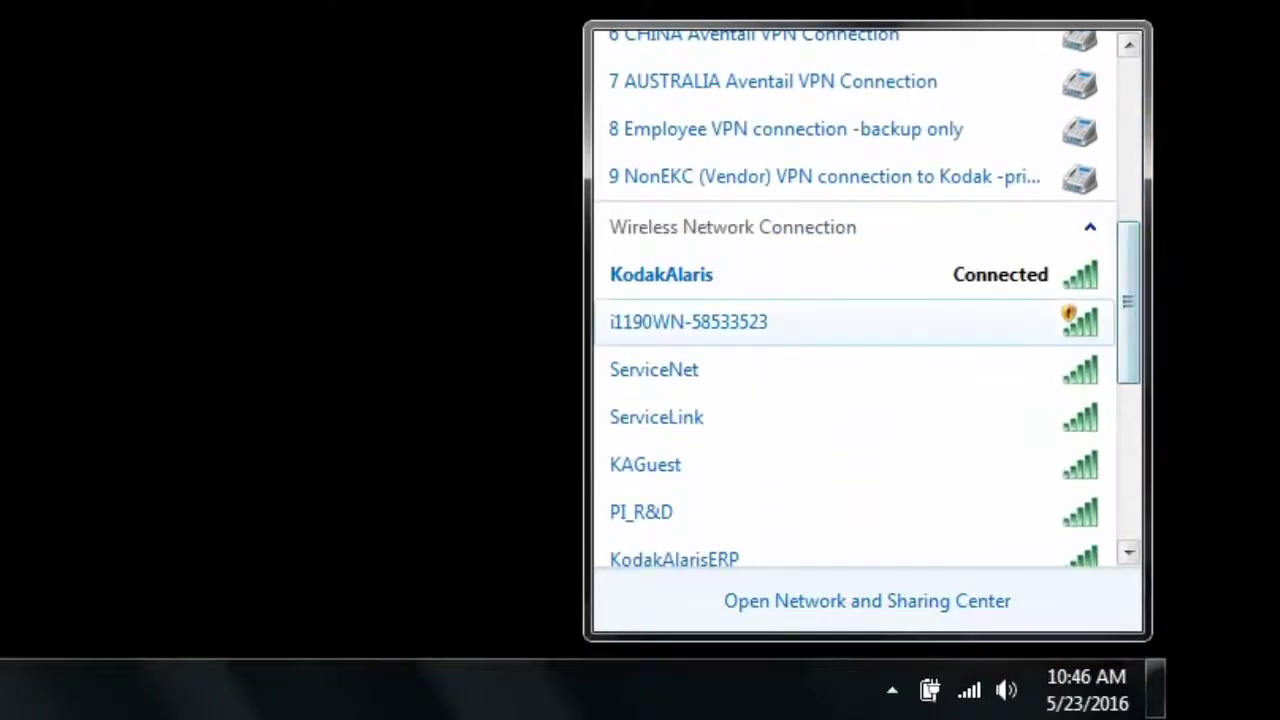
pyautogui.click(688, 321)
pyautogui.press('Return')
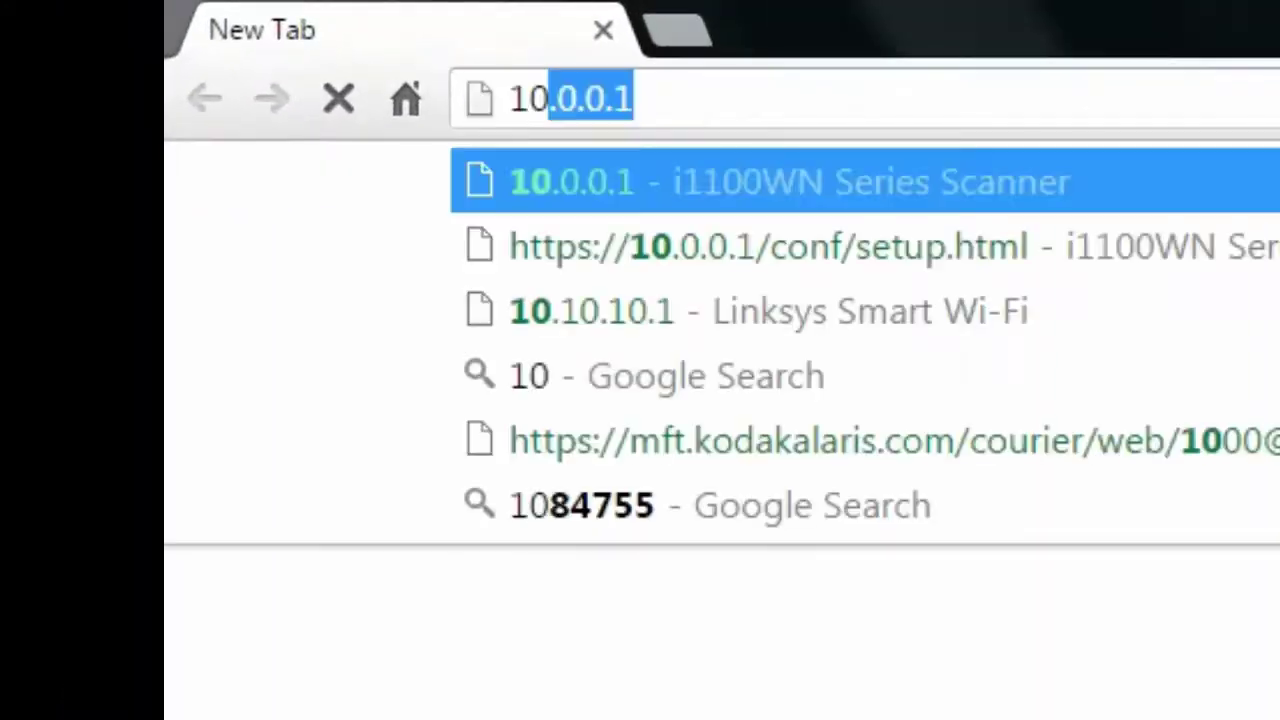
# Load the scanner setup page at 10.0.0.1 and scroll down to Print EasySetup.
pyautogui.write('.0.0.1')
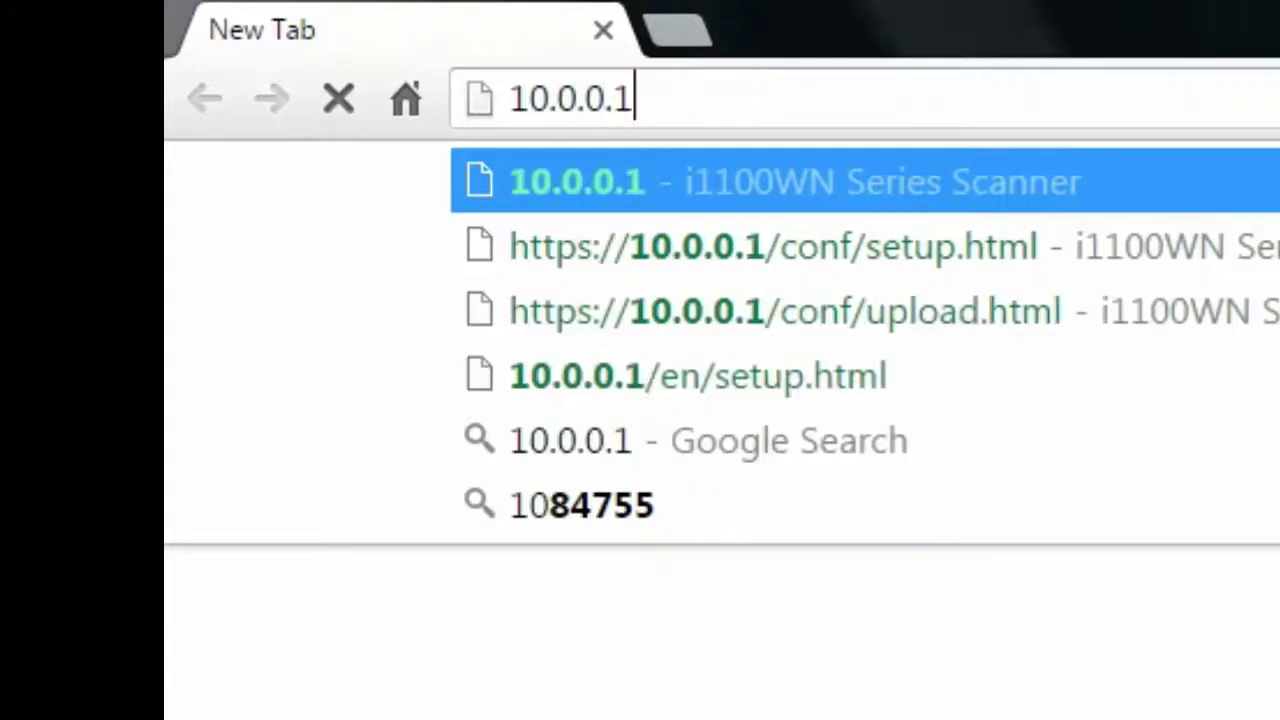
pyautogui.press('Return')
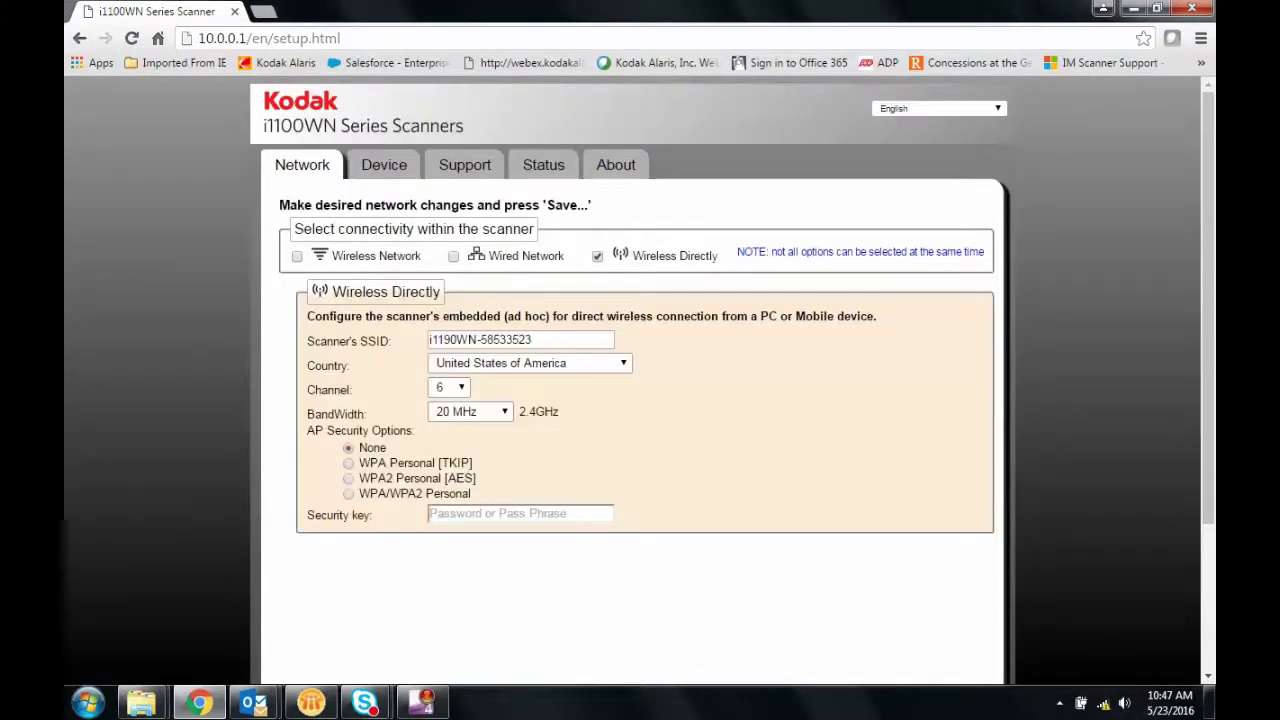
pyautogui.scroll(-1, 640, 380)
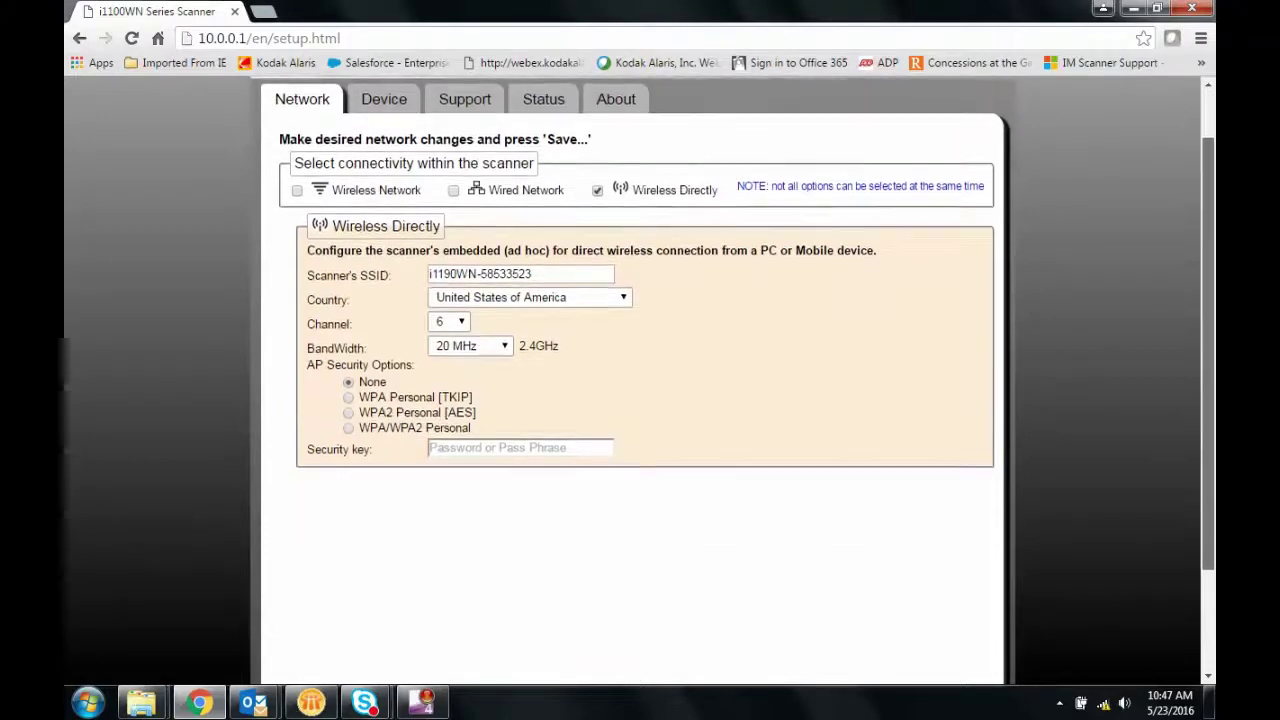
pyautogui.scroll(-1, 640, 380)
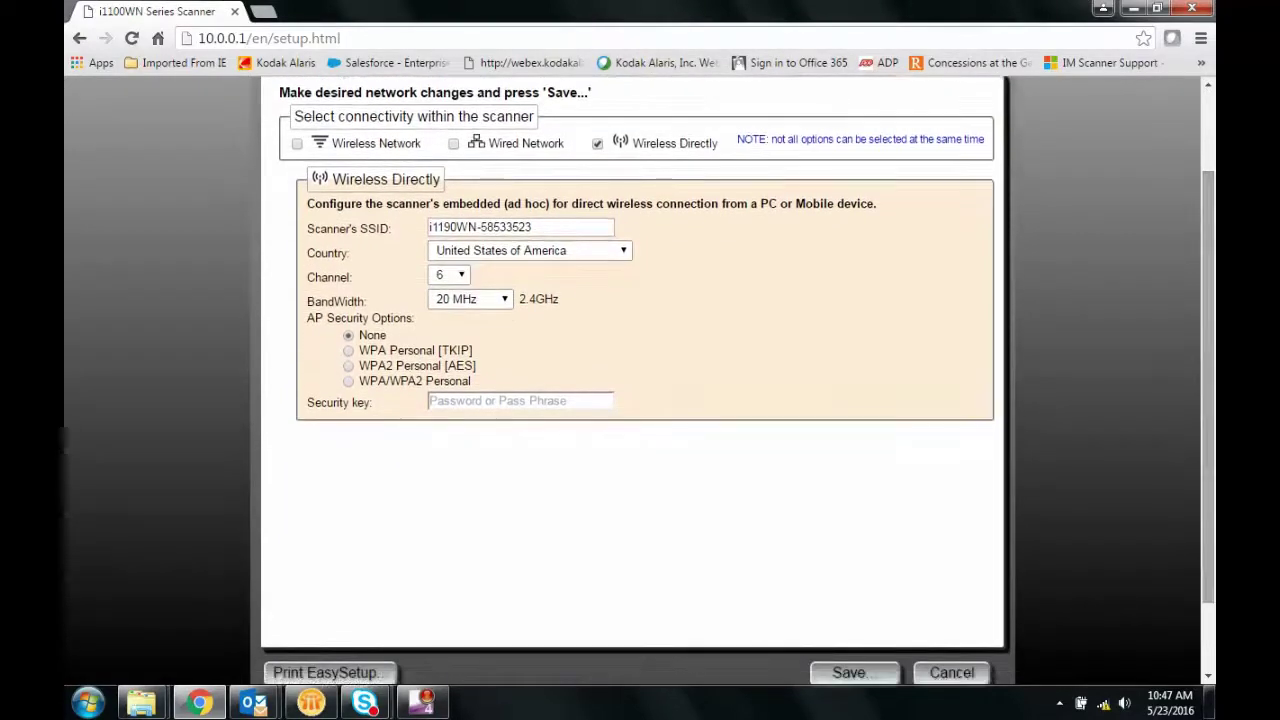
pyautogui.scroll(-1, 640, 380)
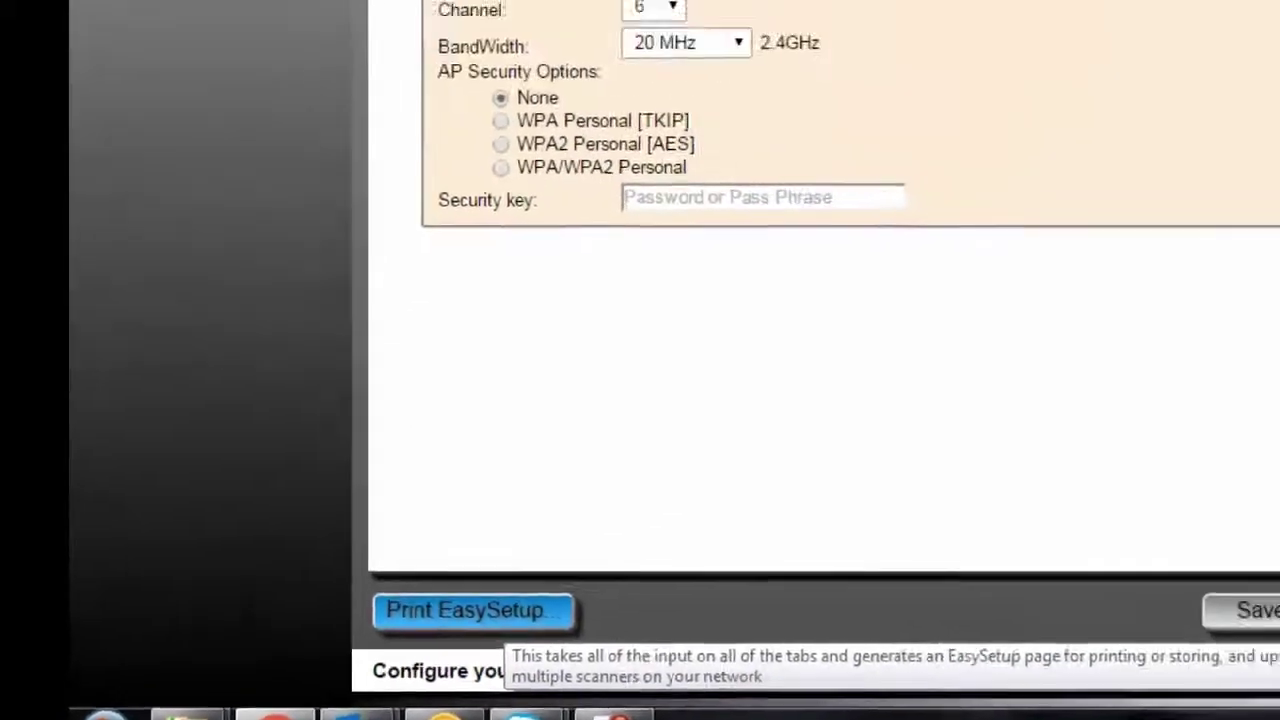
pyautogui.click(745, 522)
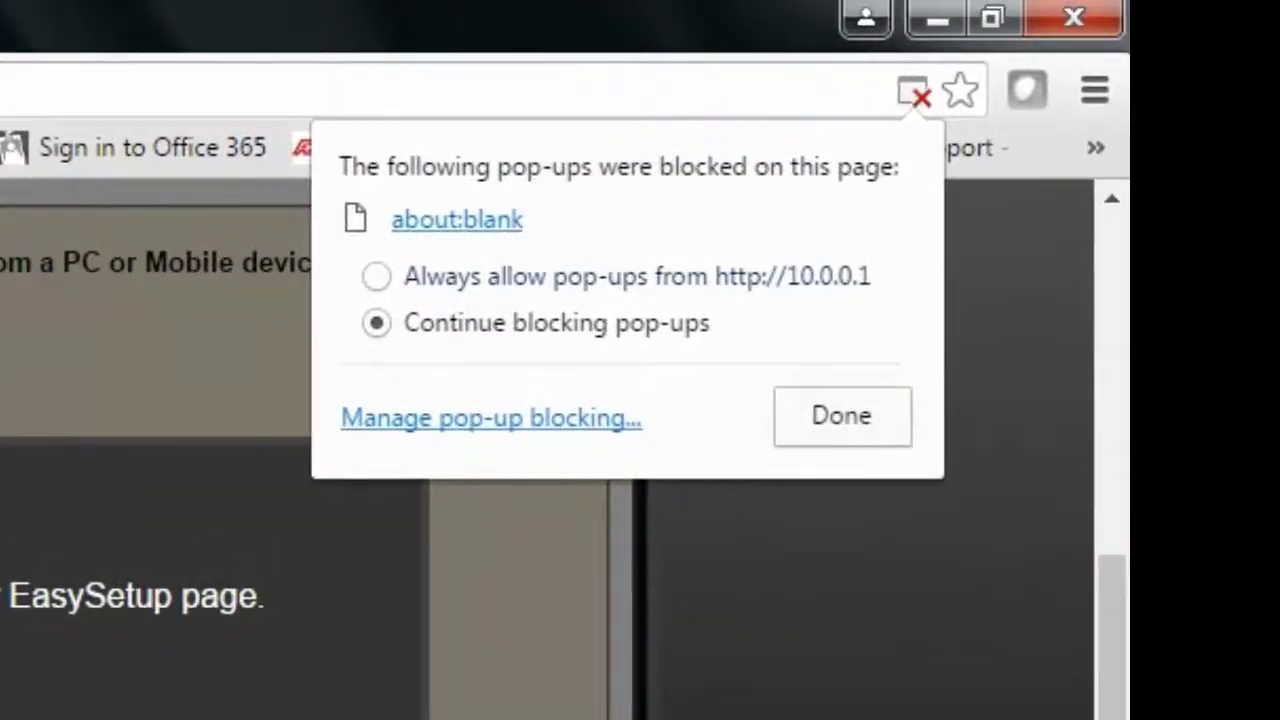
pyautogui.press('Up')
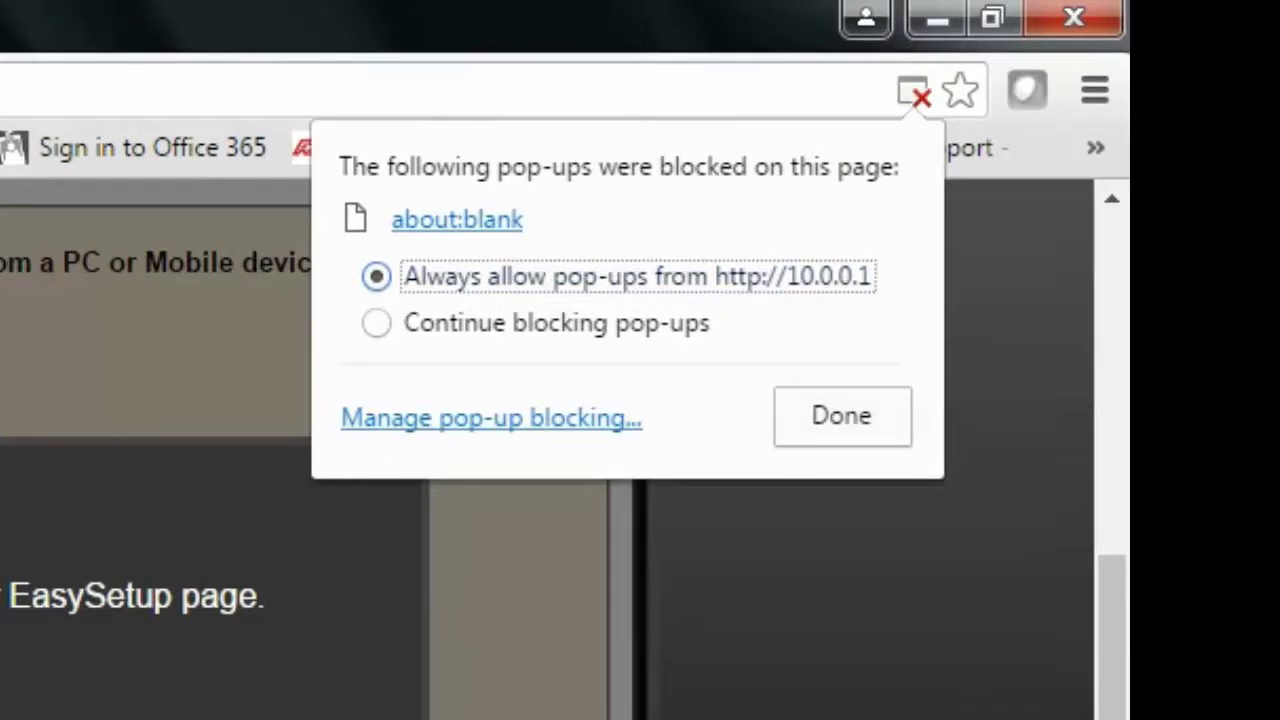
pyautogui.press('Return')
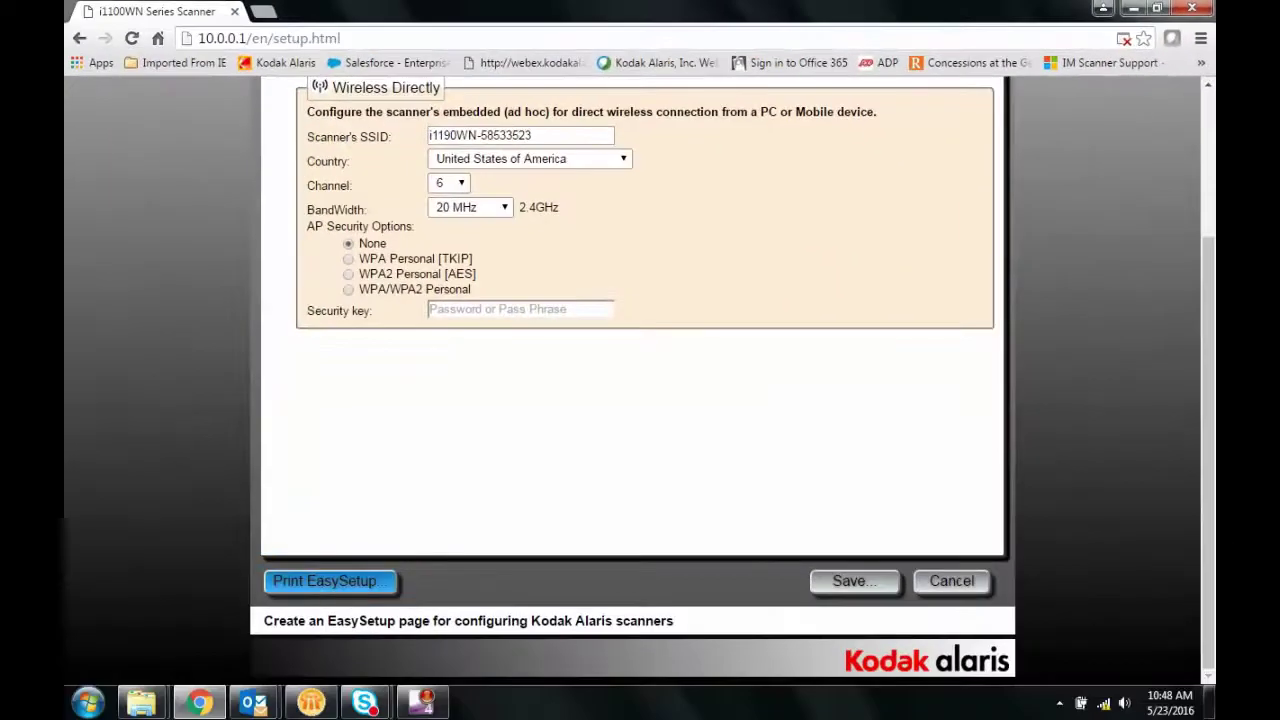
pyautogui.click(330, 582)
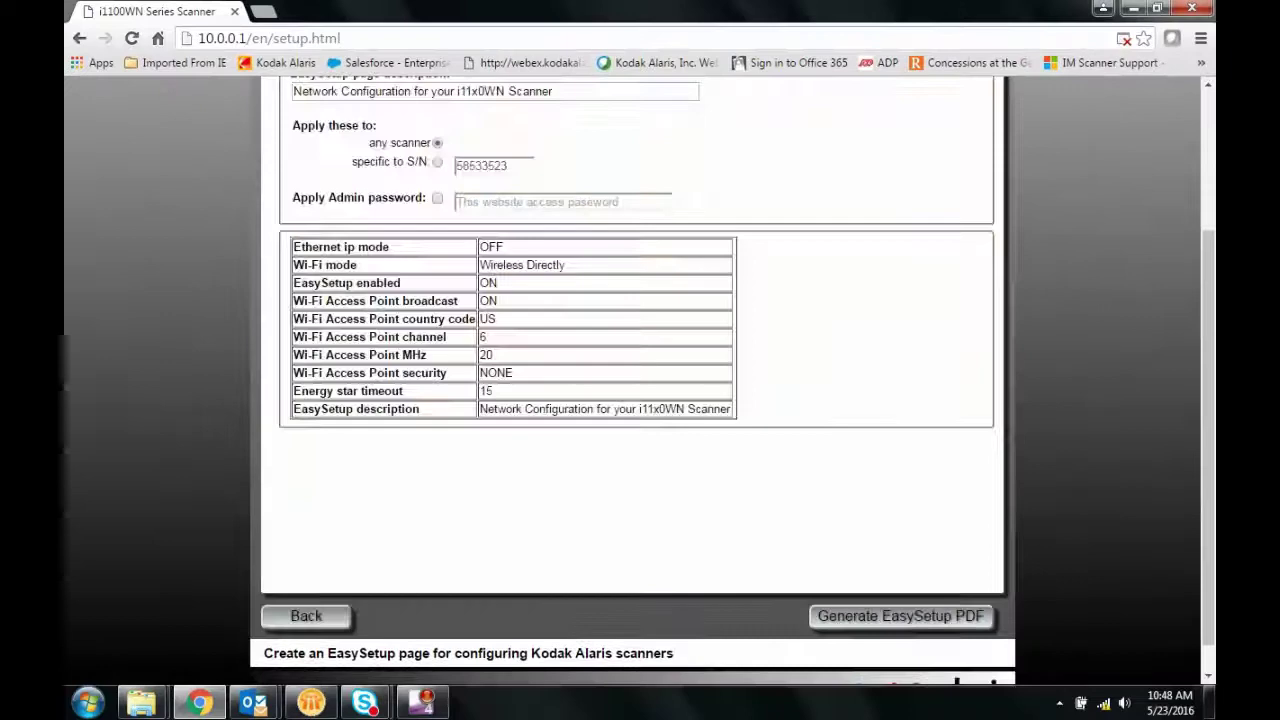
# Generate the EasySetup PDF, save it to the Desktop as EasySetup.pdf, and close it.
pyautogui.click(900, 616)
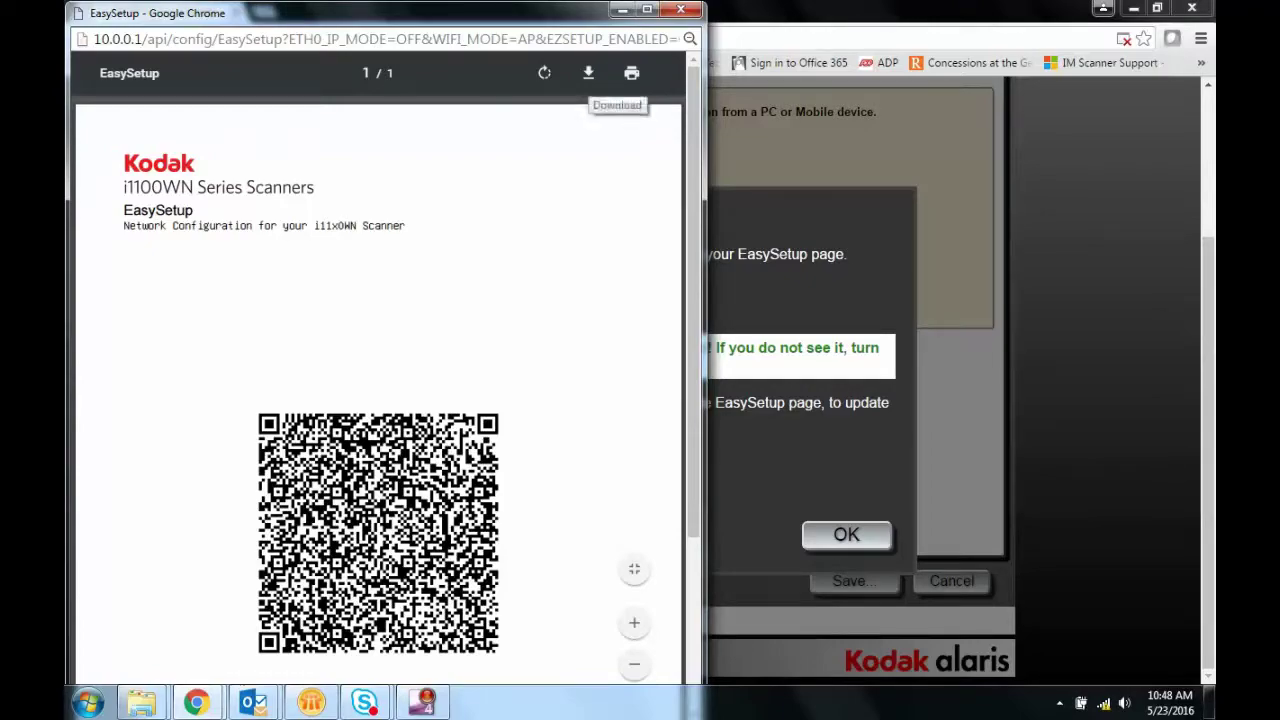
pyautogui.click(588, 72)
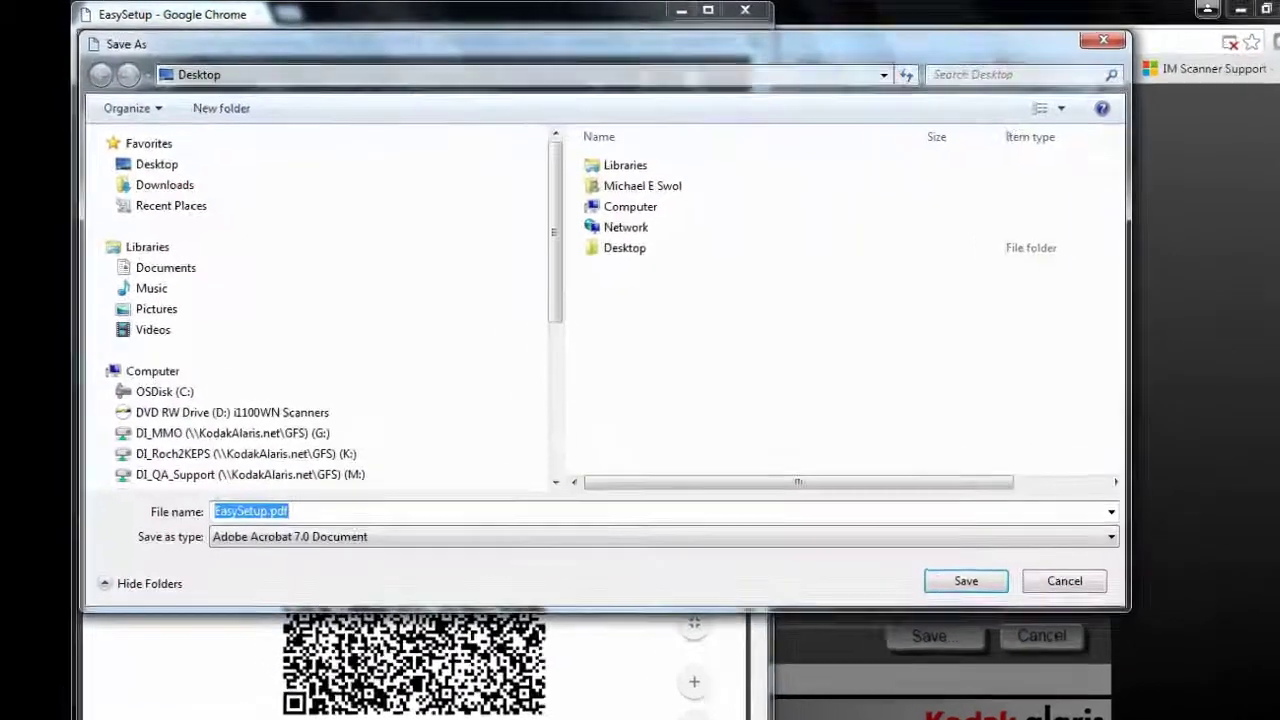
pyautogui.press('Tab')
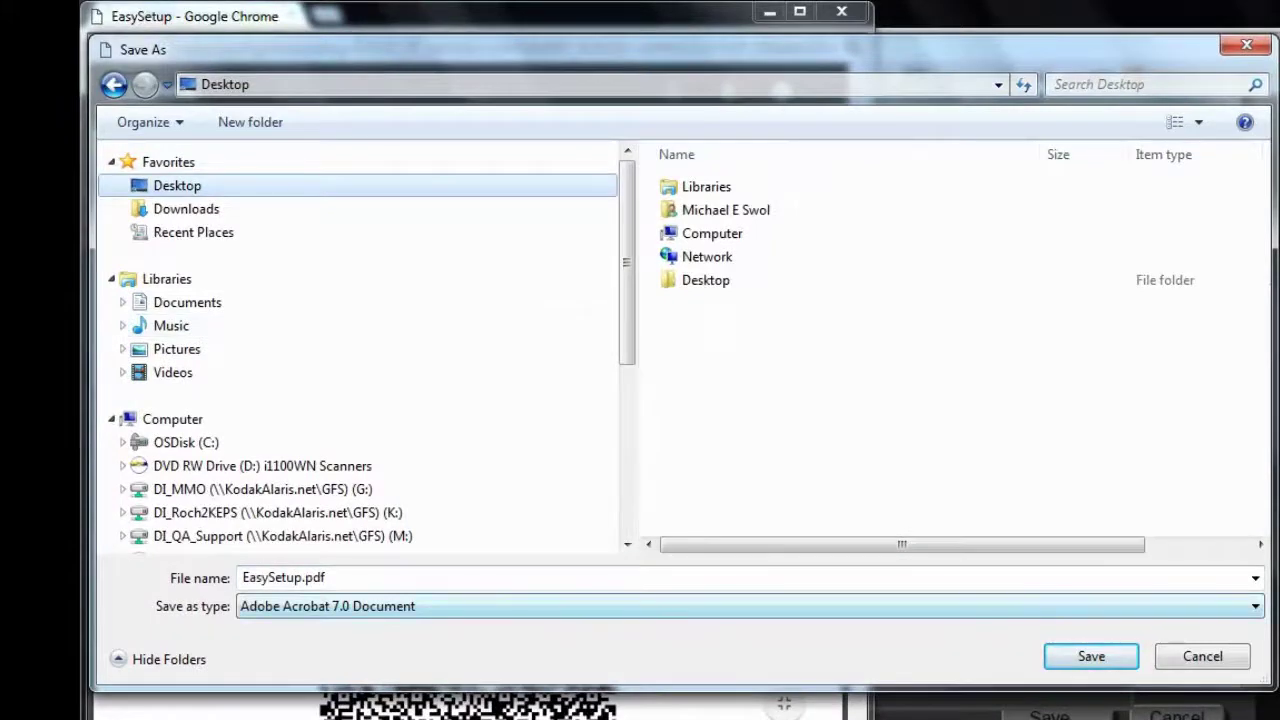
pyautogui.press('Return')
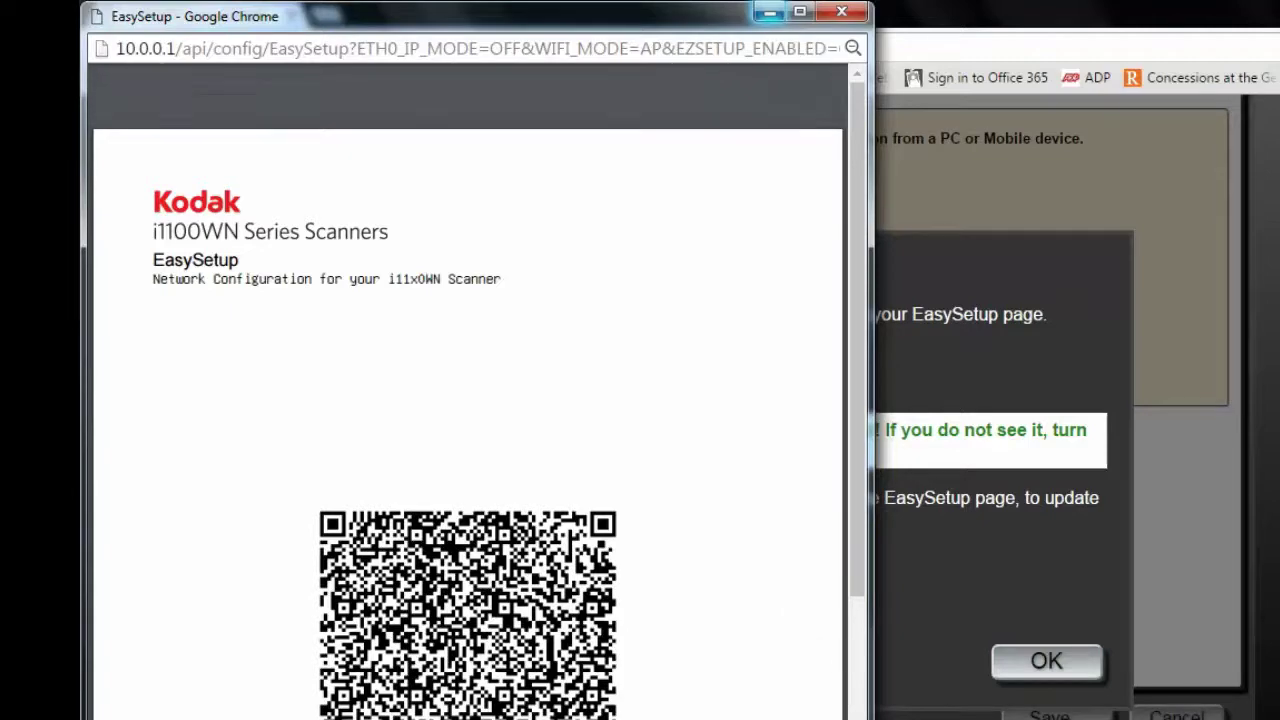
pyautogui.click(842, 11)
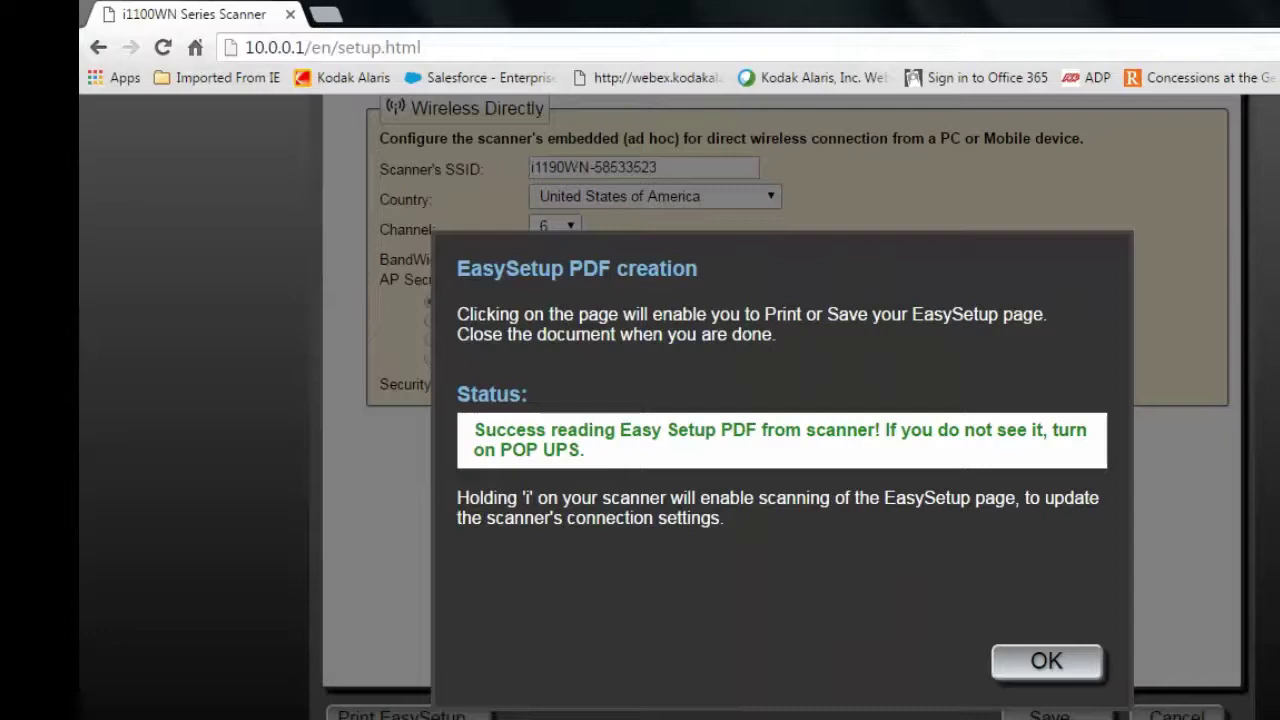
pyautogui.click(1047, 661)
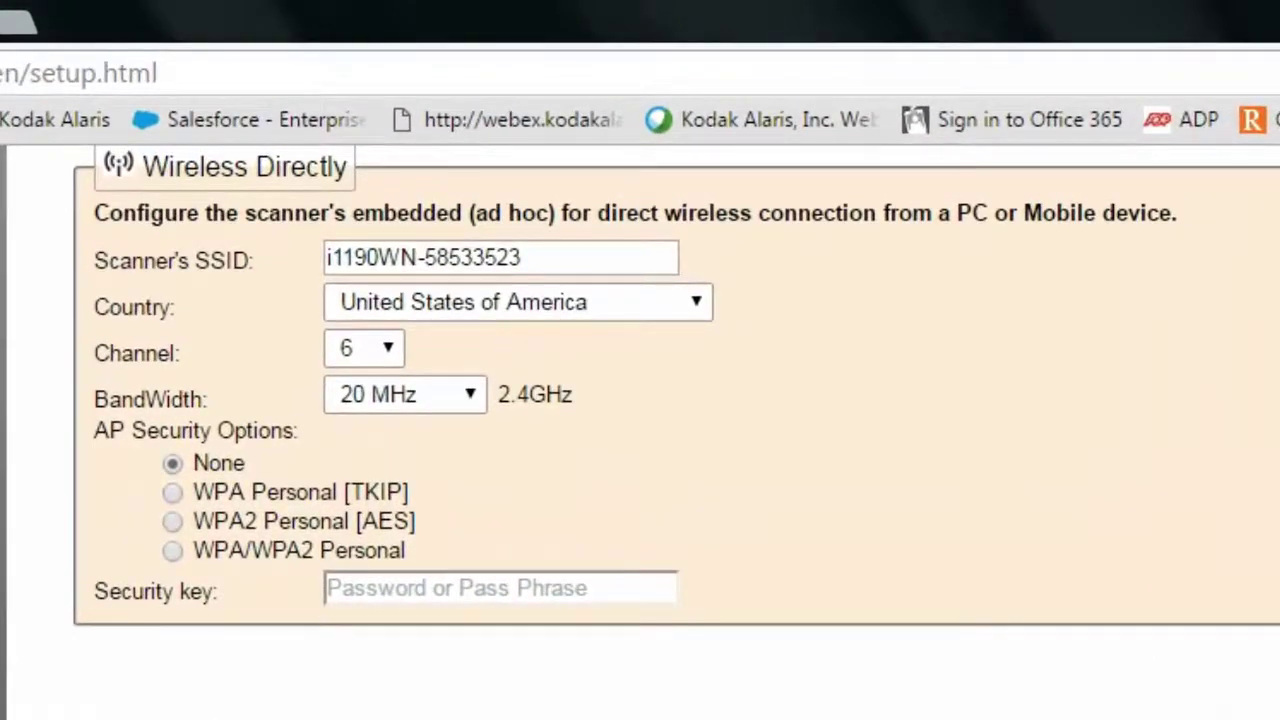
# Set the SSID to i1190wn-service, country to Canada and wireless channel to 7.
pyautogui.press('Tab')
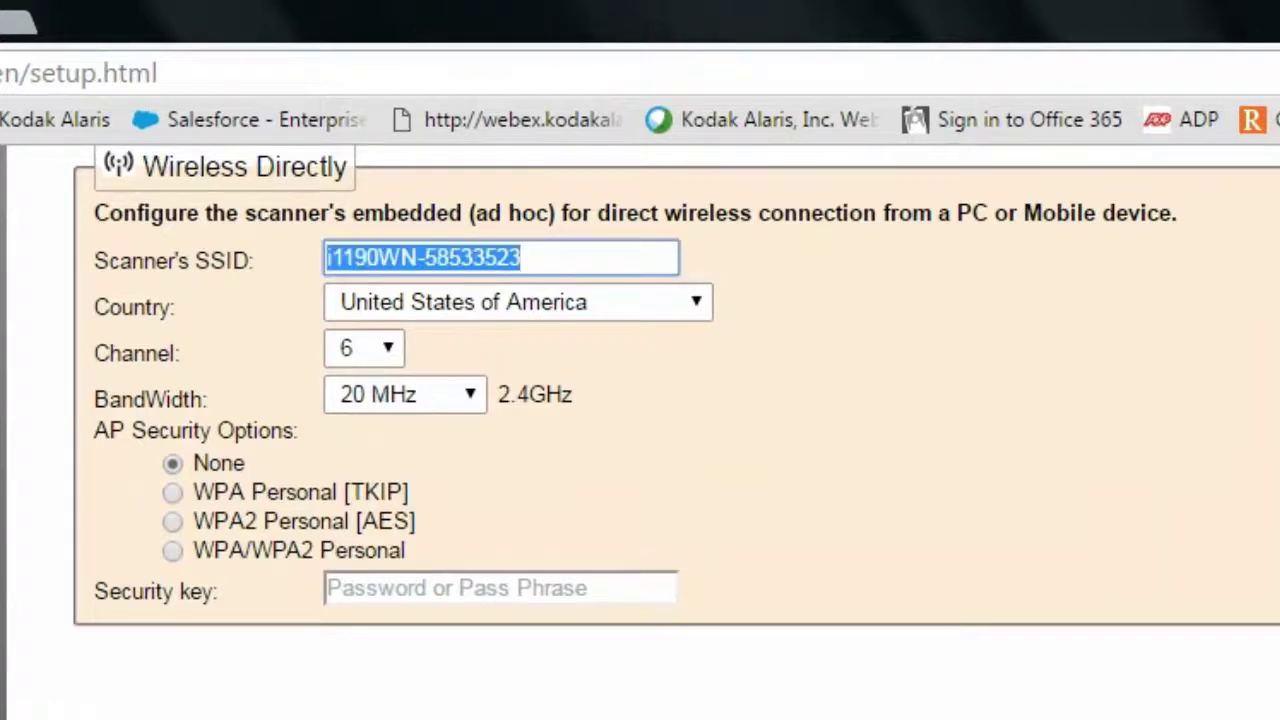
pyautogui.write('i1')
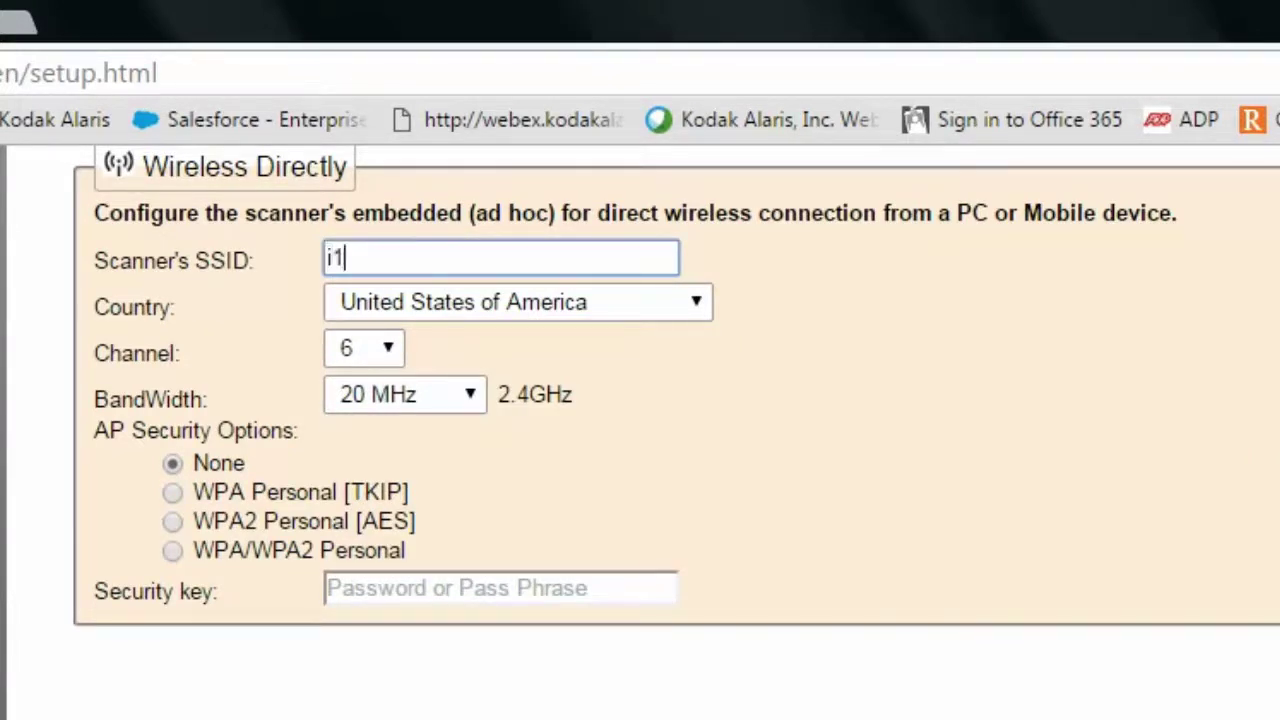
pyautogui.write('190')
pyautogui.write('wn-')
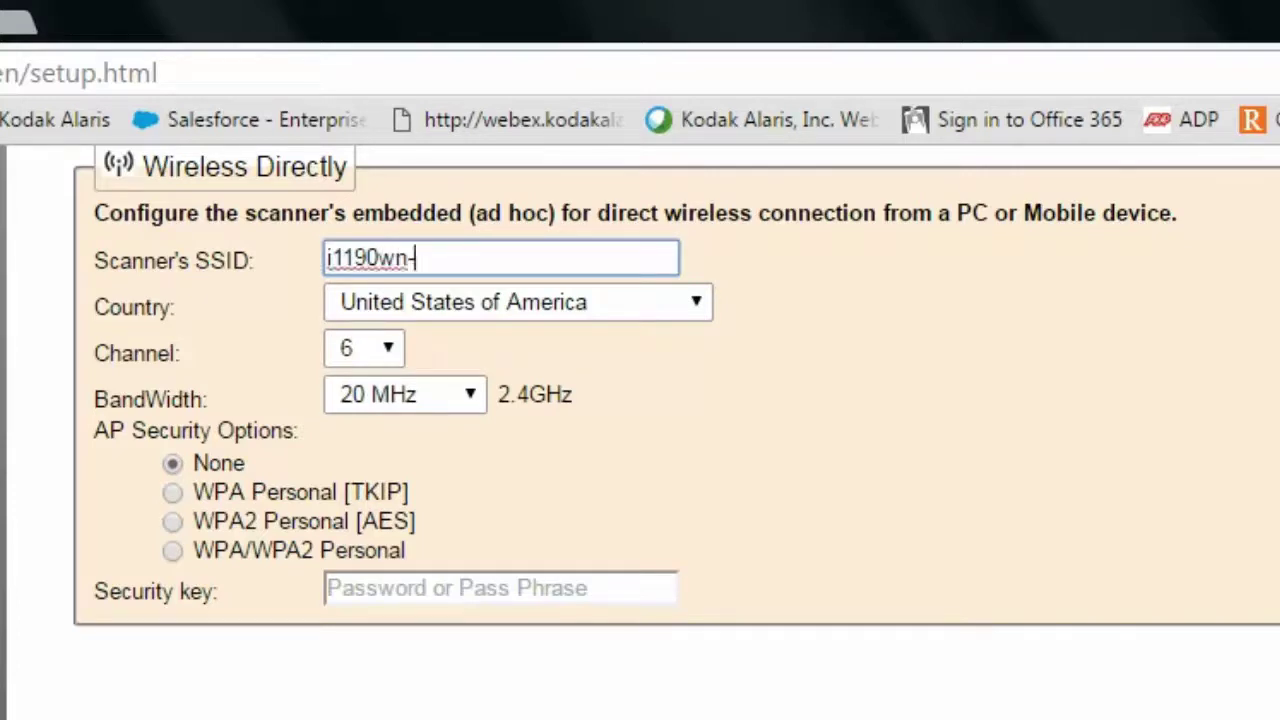
pyautogui.write('service')
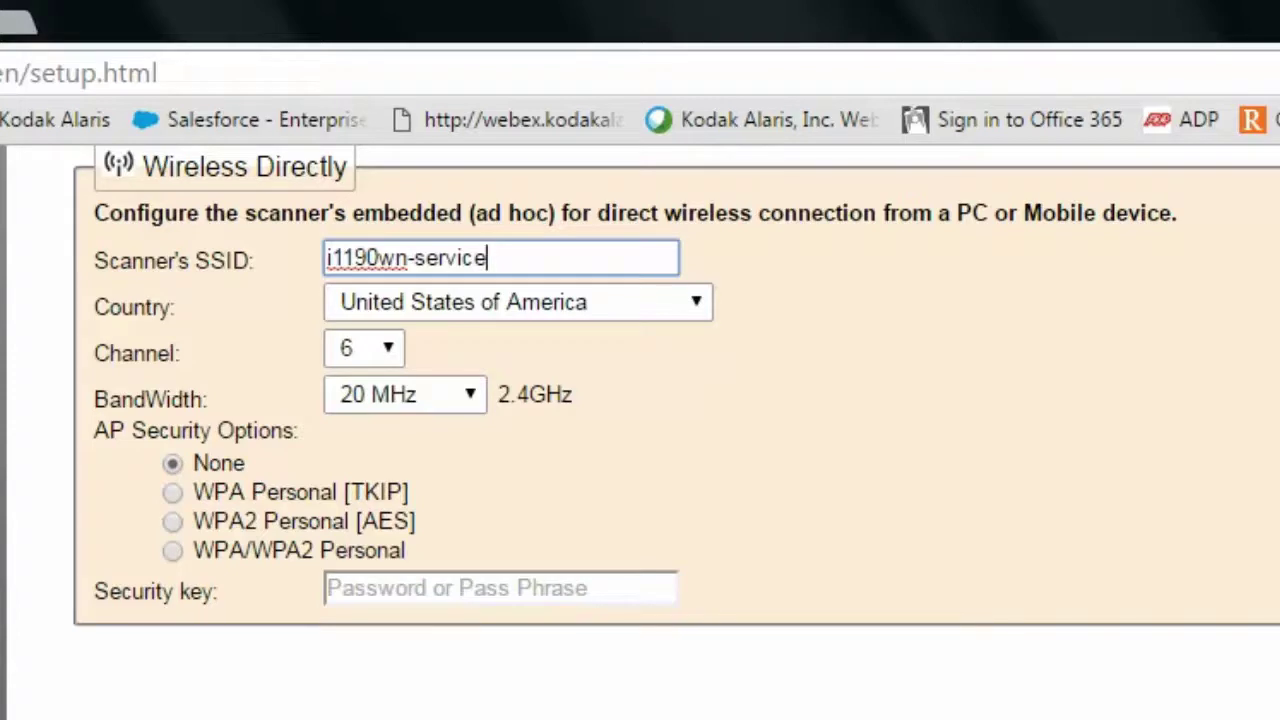
pyautogui.click(518, 302)
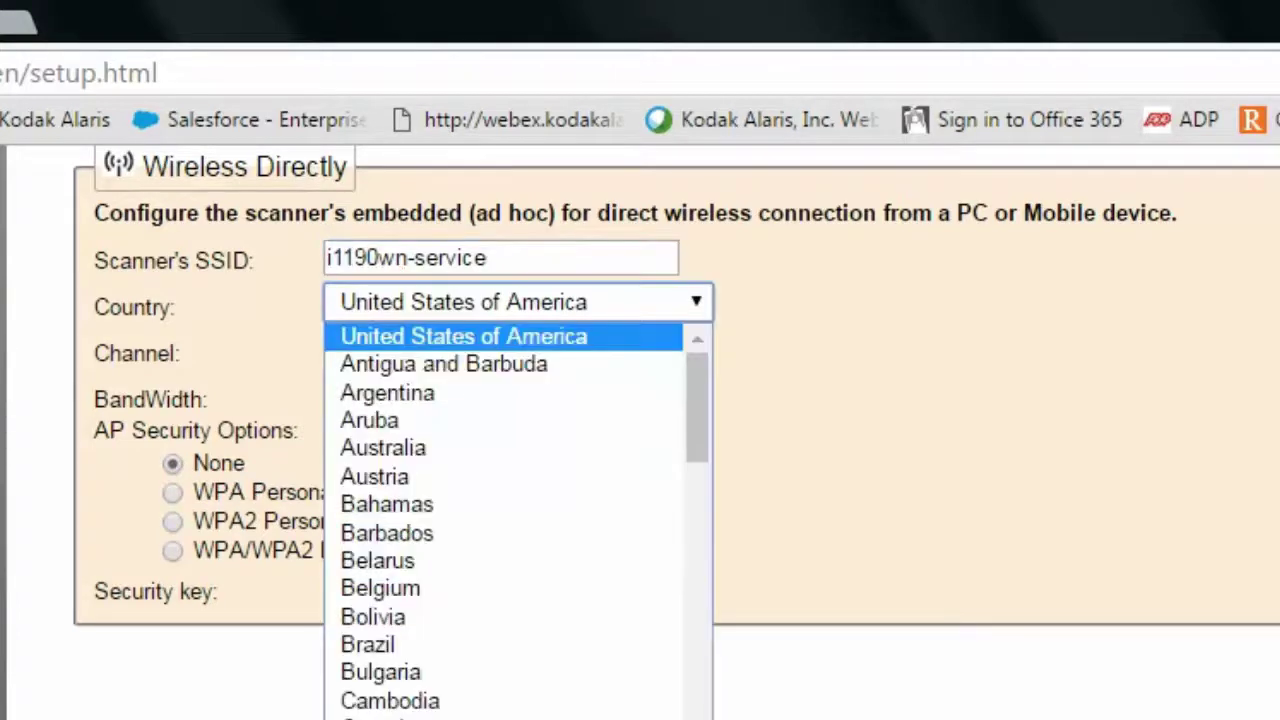
pyautogui.press('Down')
pyautogui.press('Down')
pyautogui.press('Down')
pyautogui.press('Down')
pyautogui.press('Down')
pyautogui.press('Down')
pyautogui.press('Down')
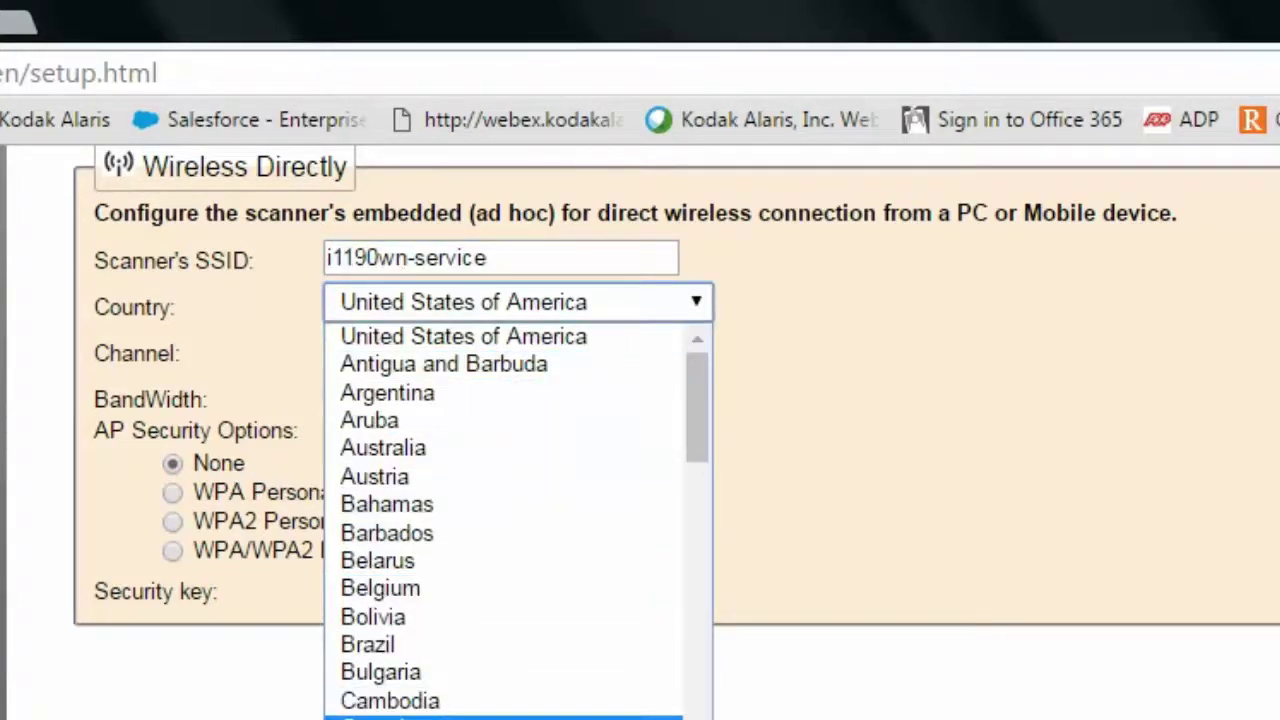
pyautogui.press('Down')
pyautogui.press('Return')
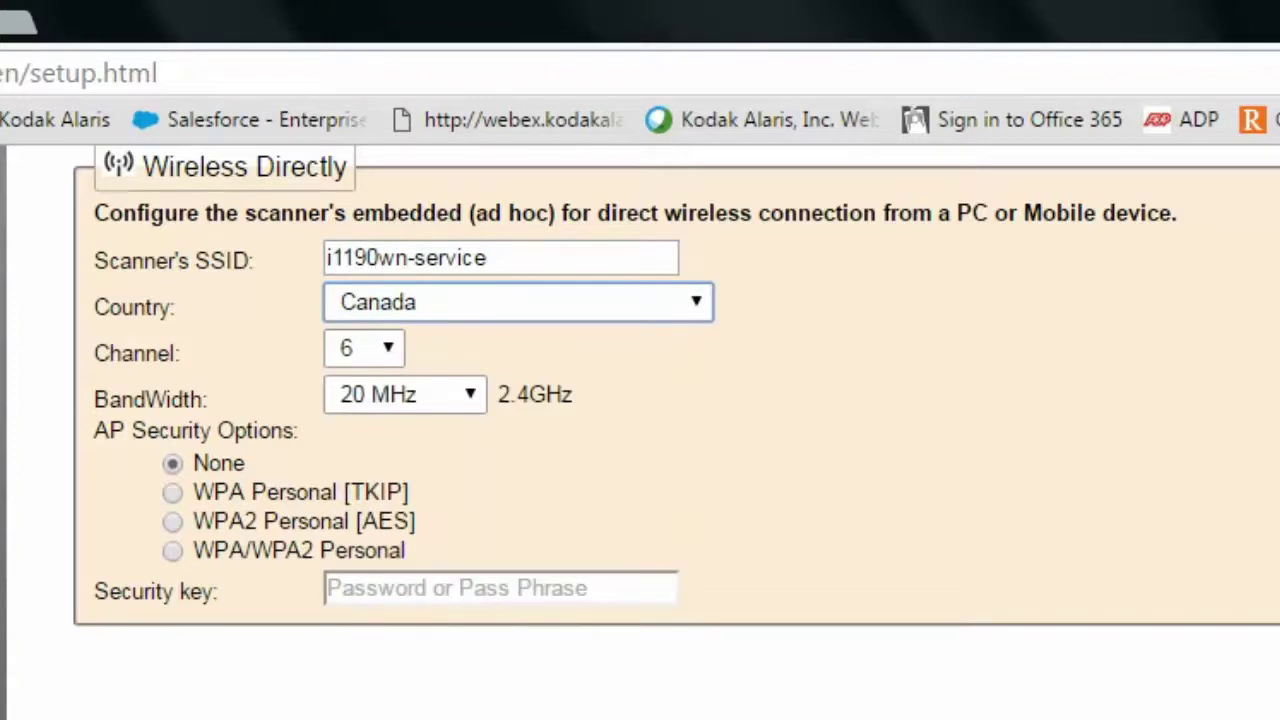
pyautogui.click(364, 347)
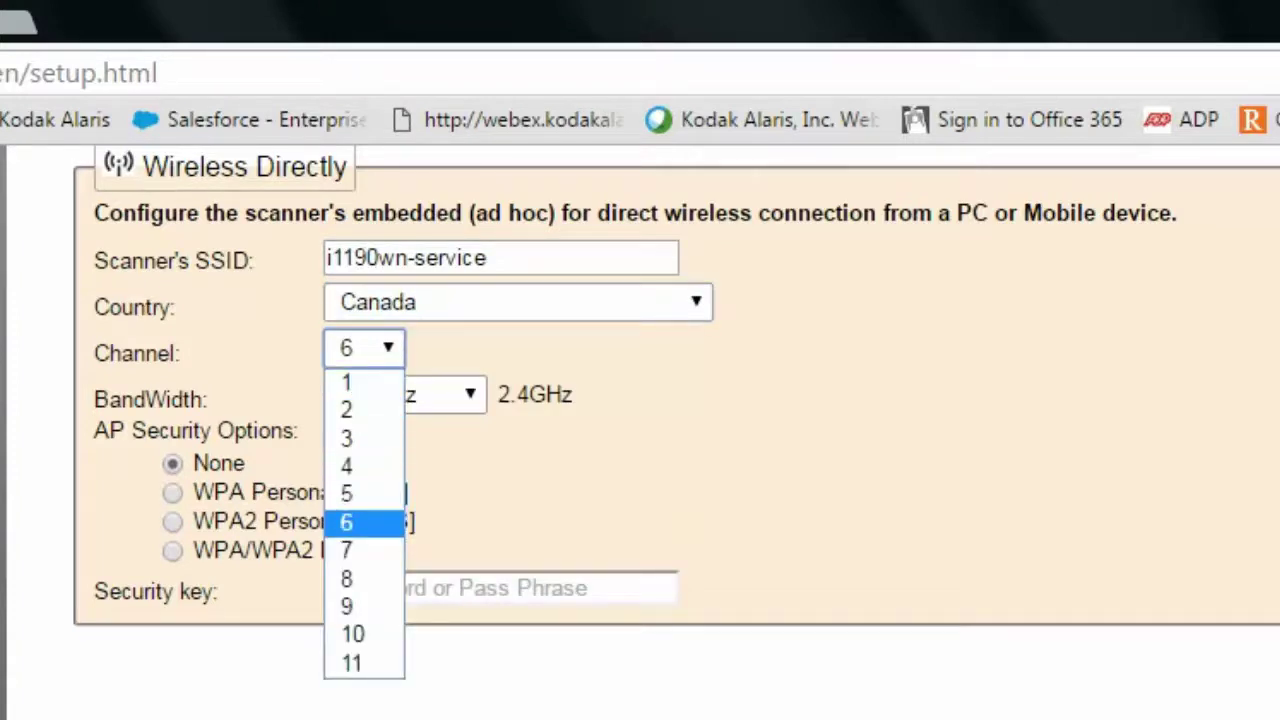
pyautogui.press('Down')
pyautogui.press('Return')
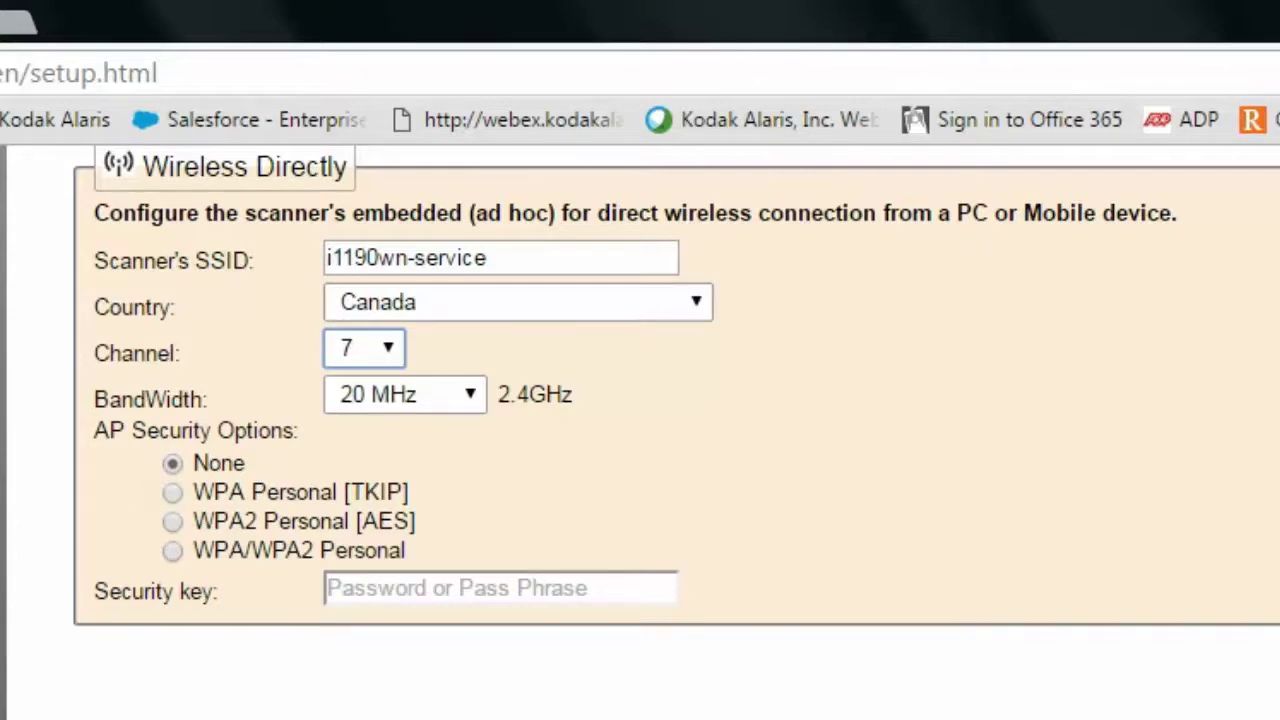
# Switch security to WPA/WPA2 Personal and enter the security key password.
pyautogui.click(172, 550)
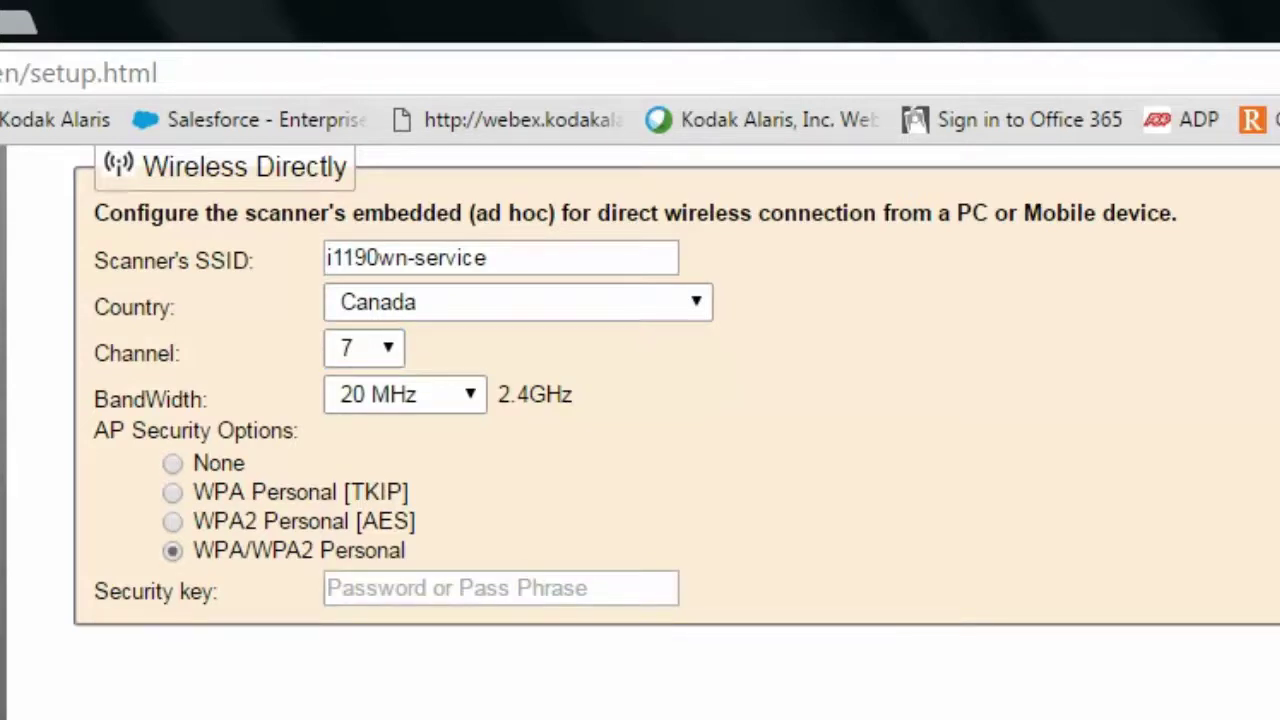
pyautogui.press('Tab')
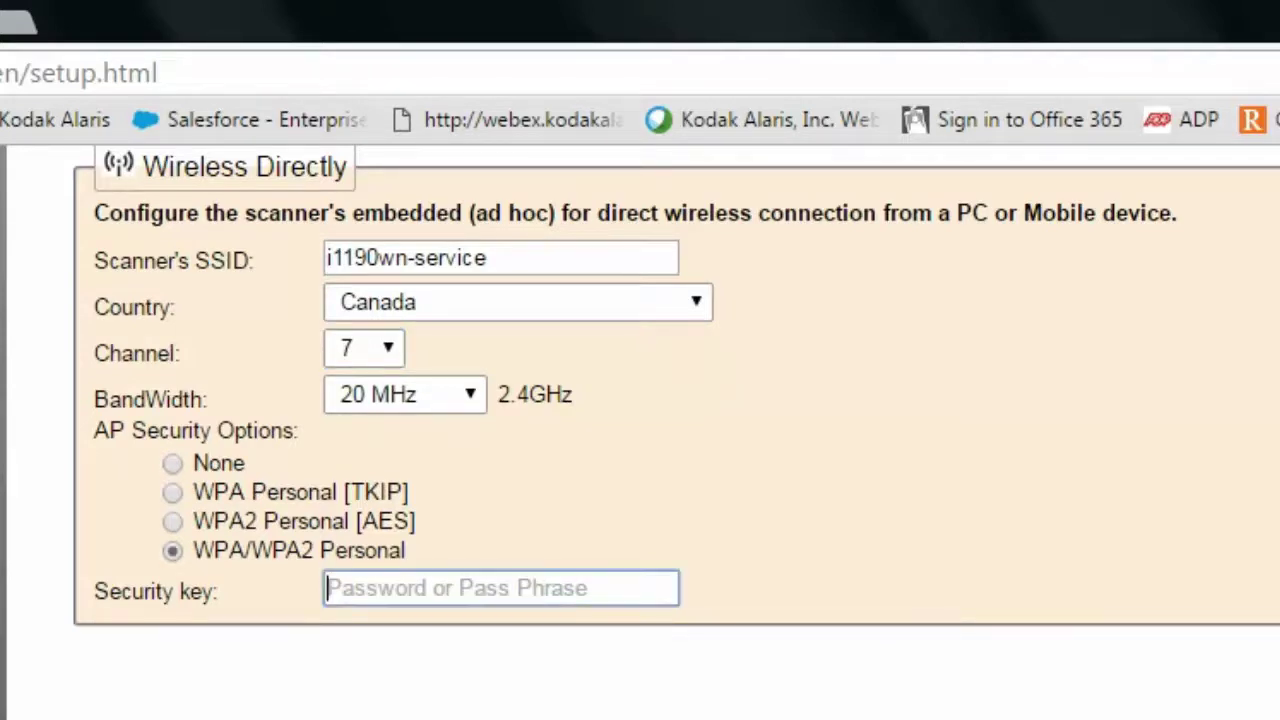
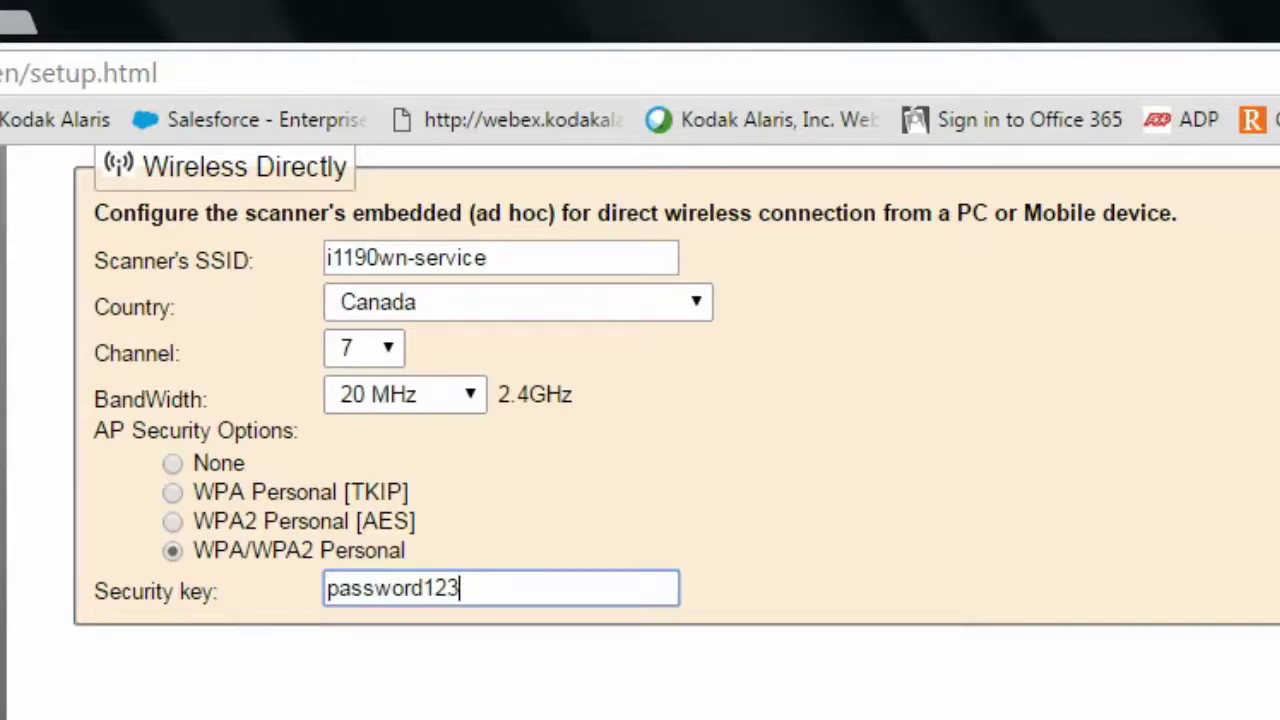
# Change the device Sleep after time from 15 to 20 minutes.
pyautogui.scroll(1, 640, 400)
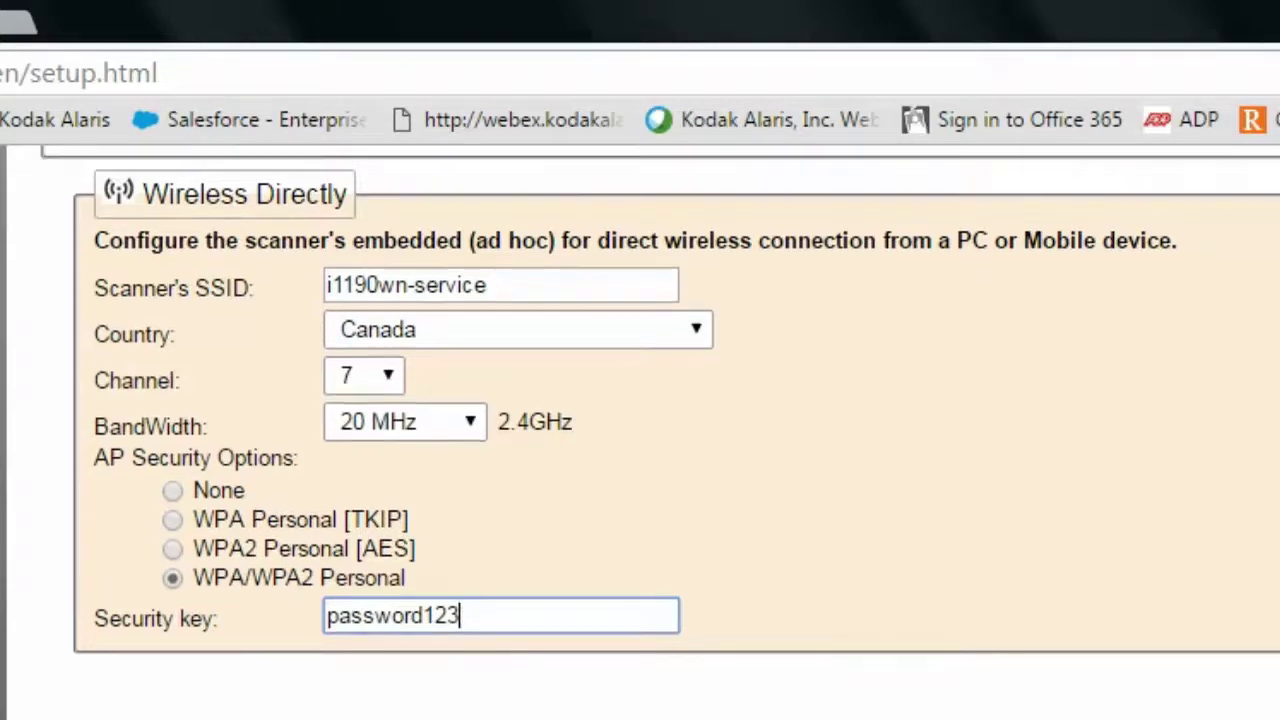
pyautogui.scroll(2, 640, 400)
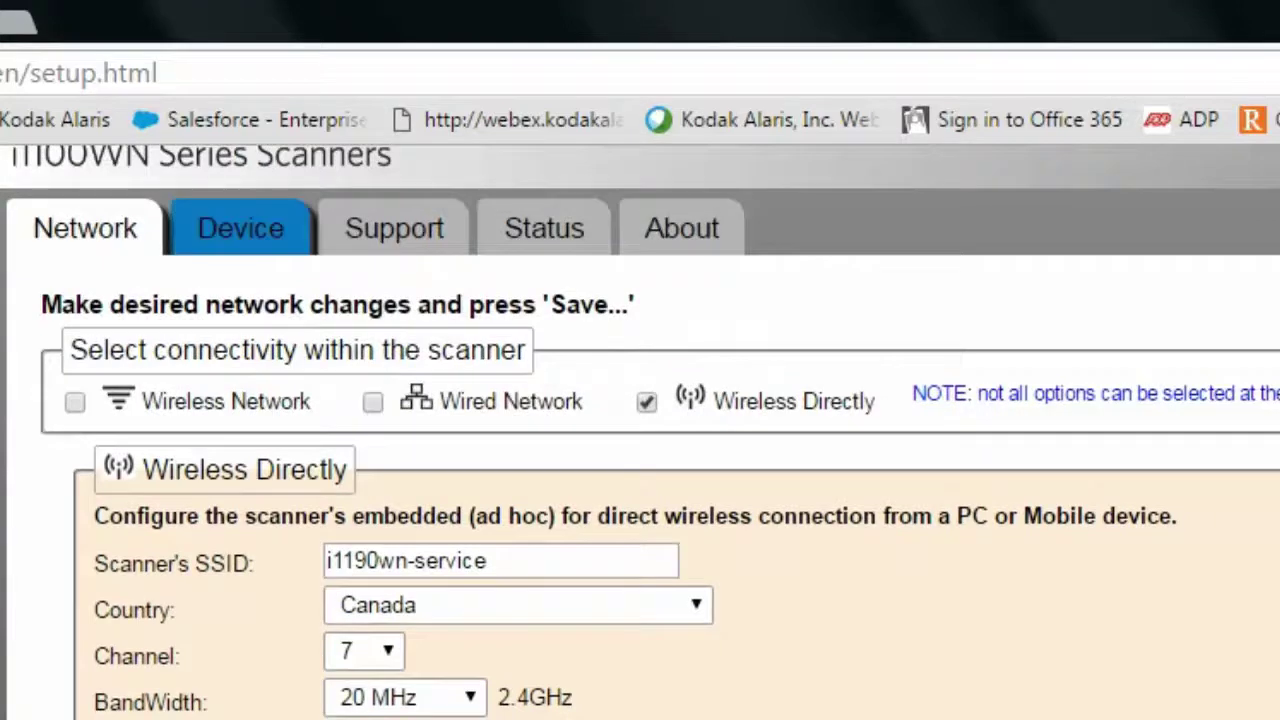
pyautogui.click(240, 228)
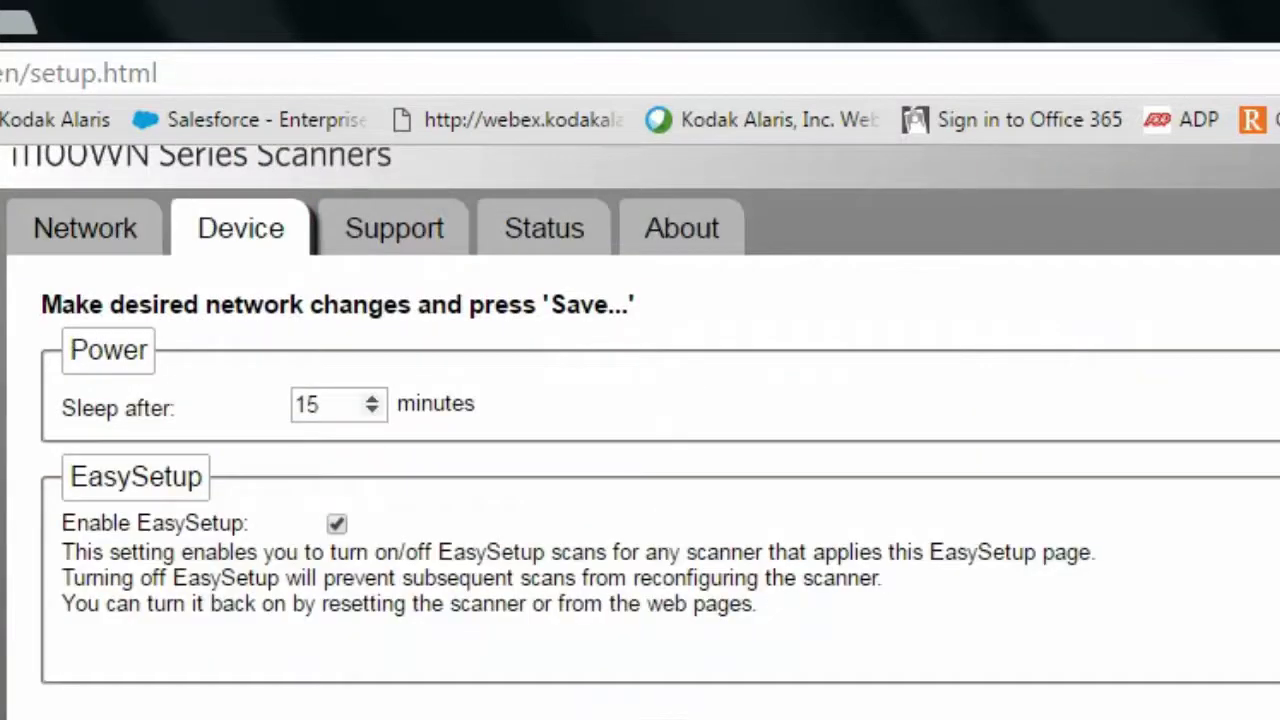
pyautogui.doubleClick(308, 404)
pyautogui.write('20')
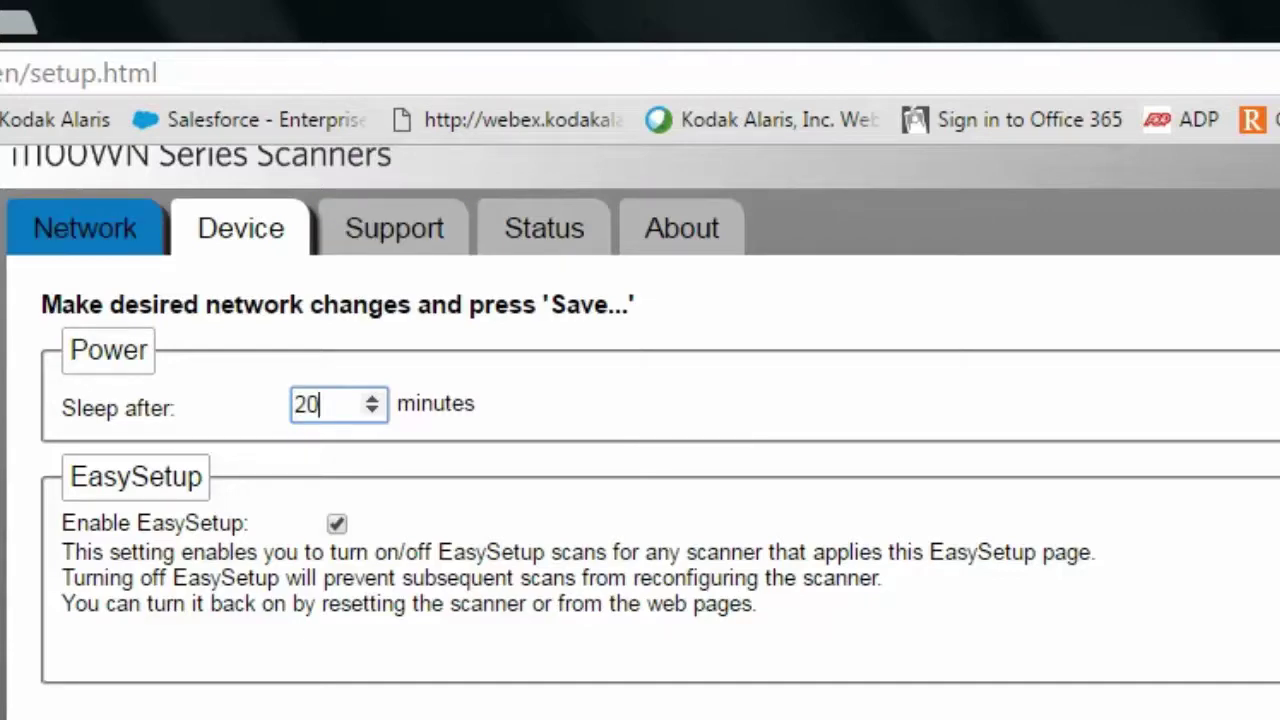
# Save the new wireless and sleep settings to the scanner and dismiss the success message.
pyautogui.click(85, 228)
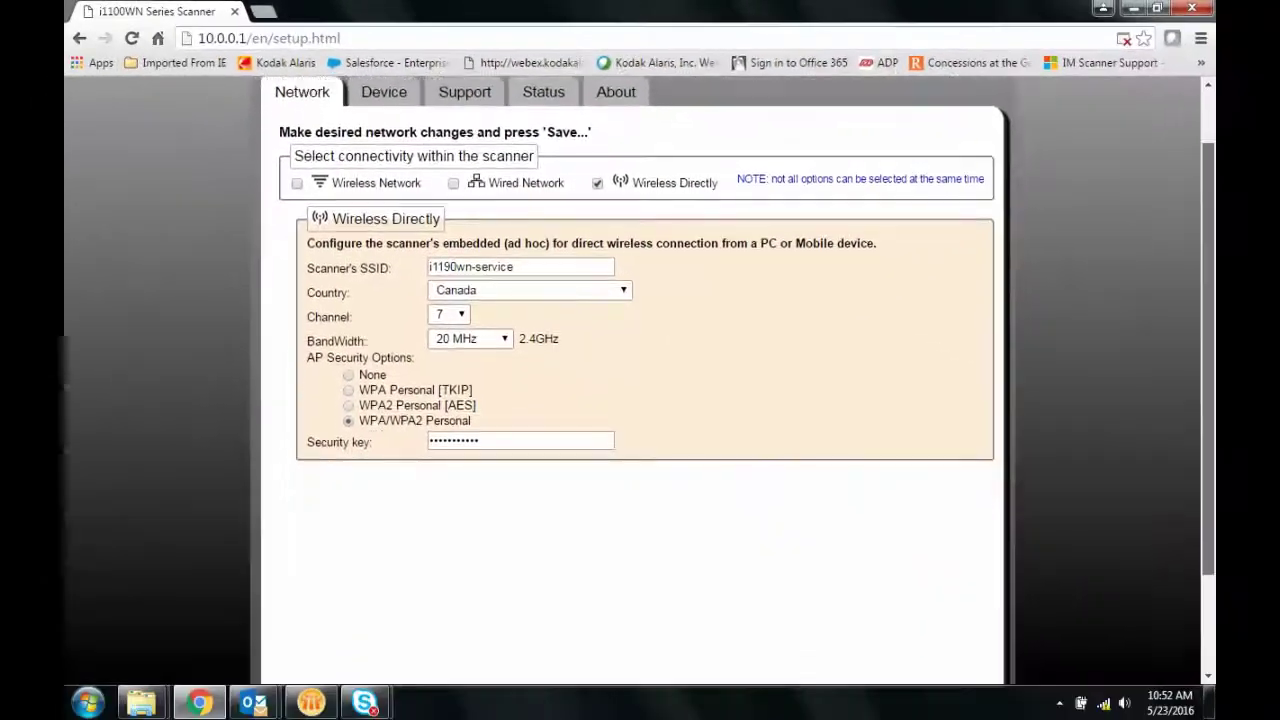
pyautogui.scroll(-3, 640, 350)
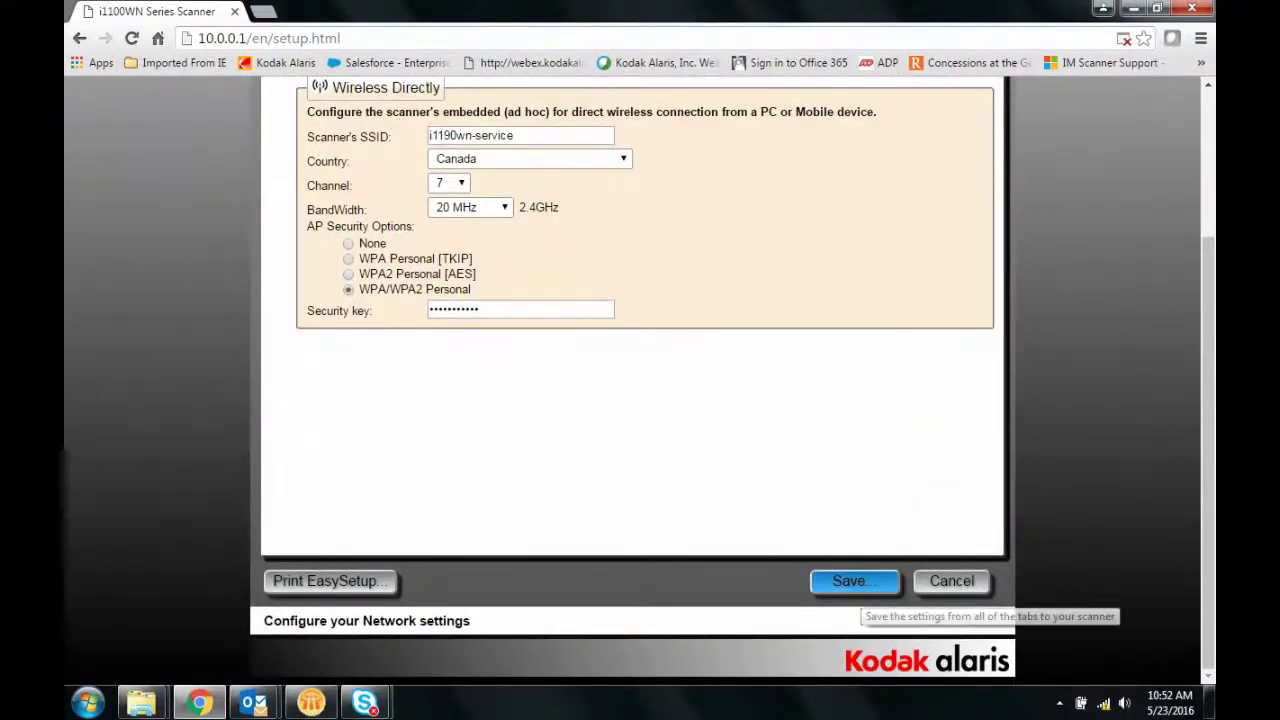
pyautogui.click(854, 581)
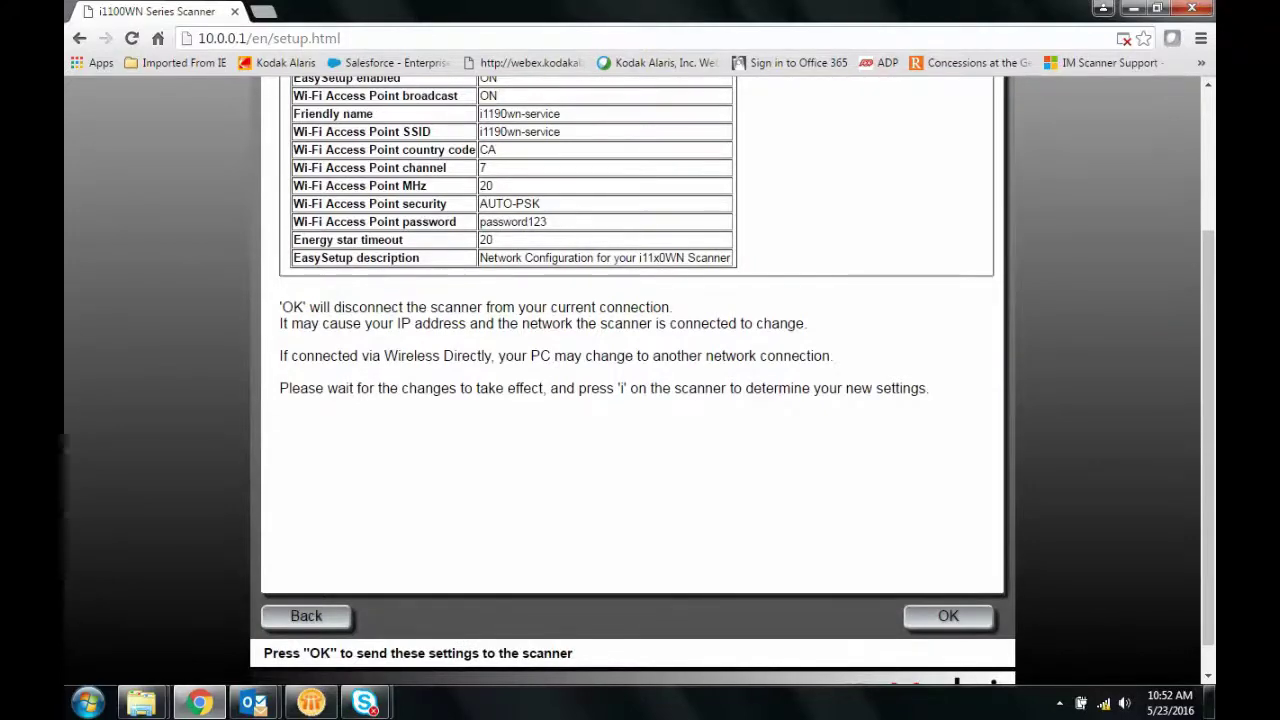
pyautogui.click(948, 616)
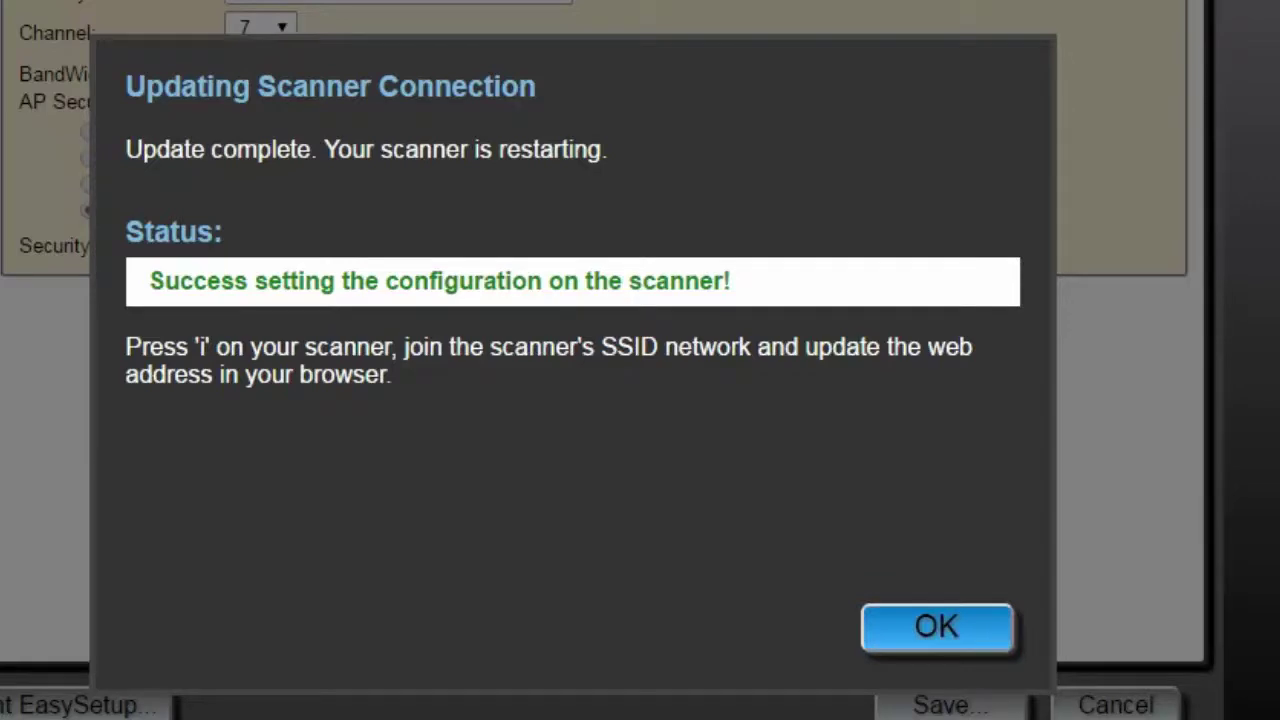
pyautogui.click(936, 627)
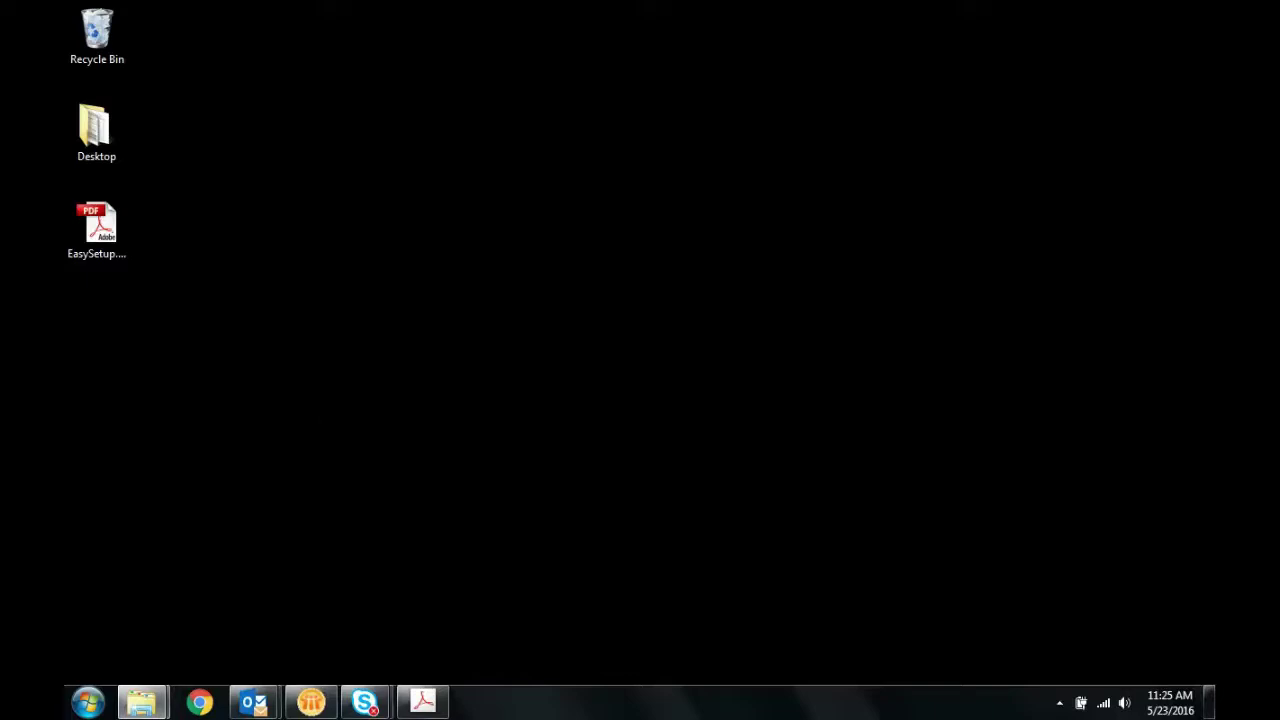
# Join the i1190wn-service network and check the Device and Network tabs kept the new settings.
pyautogui.click(1103, 703)
pyautogui.scroll(-2, 880, 300)
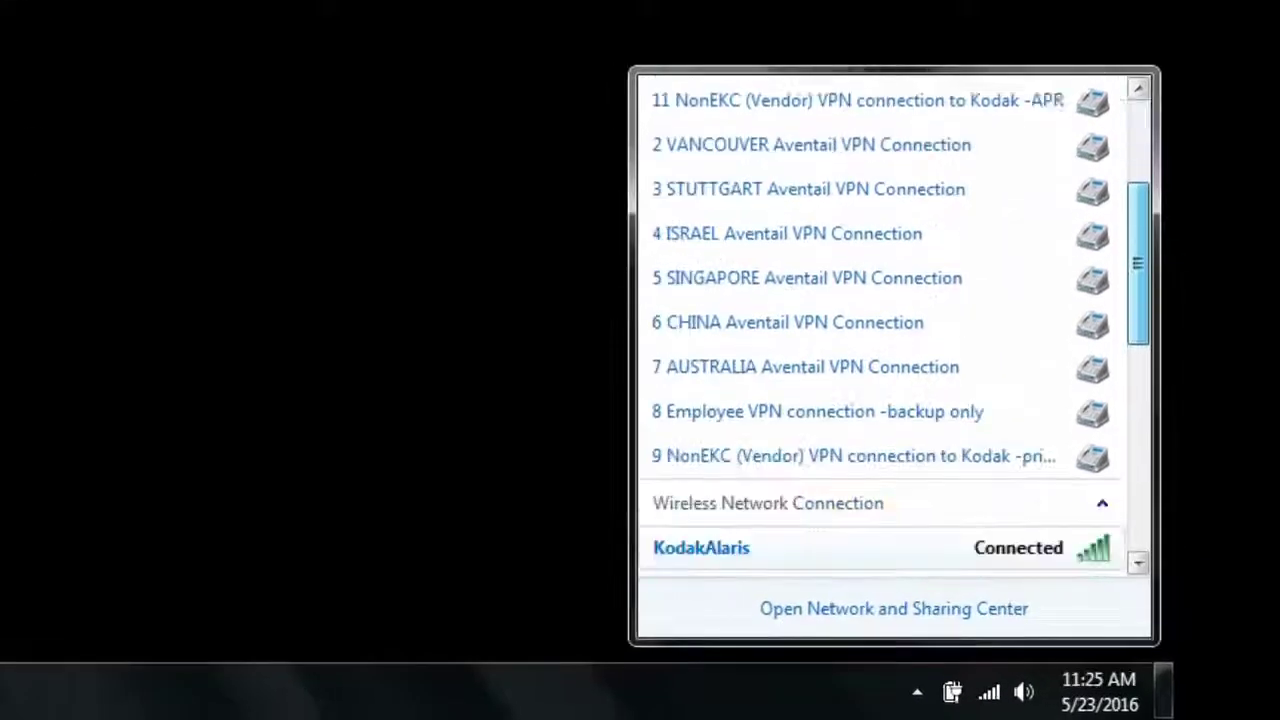
pyautogui.scroll(-3, 870, 400)
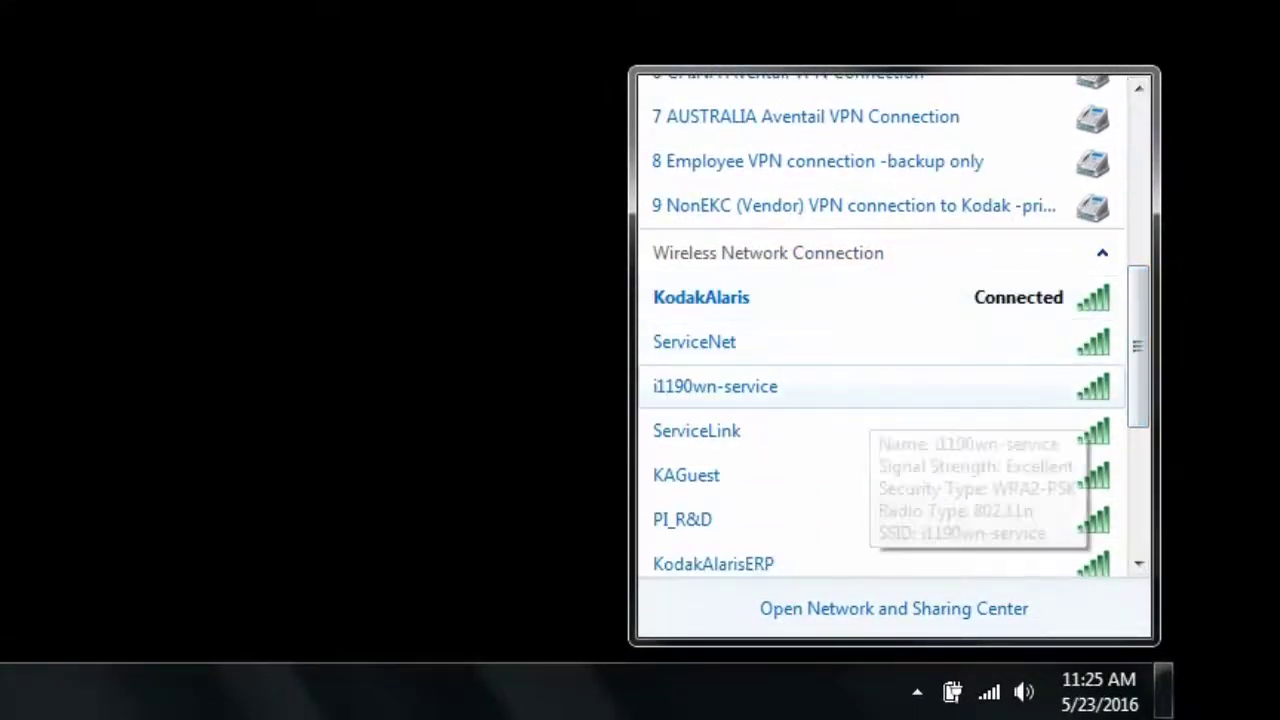
pyautogui.click(860, 388)
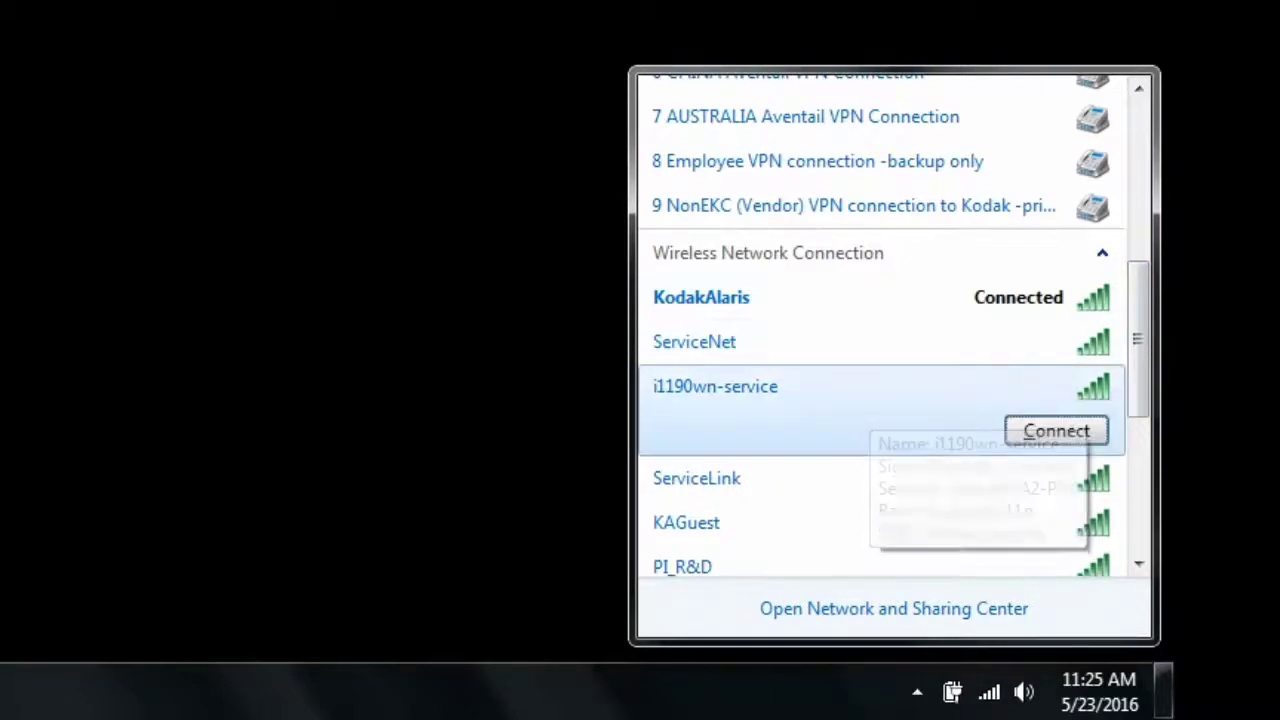
pyautogui.click(1054, 429)
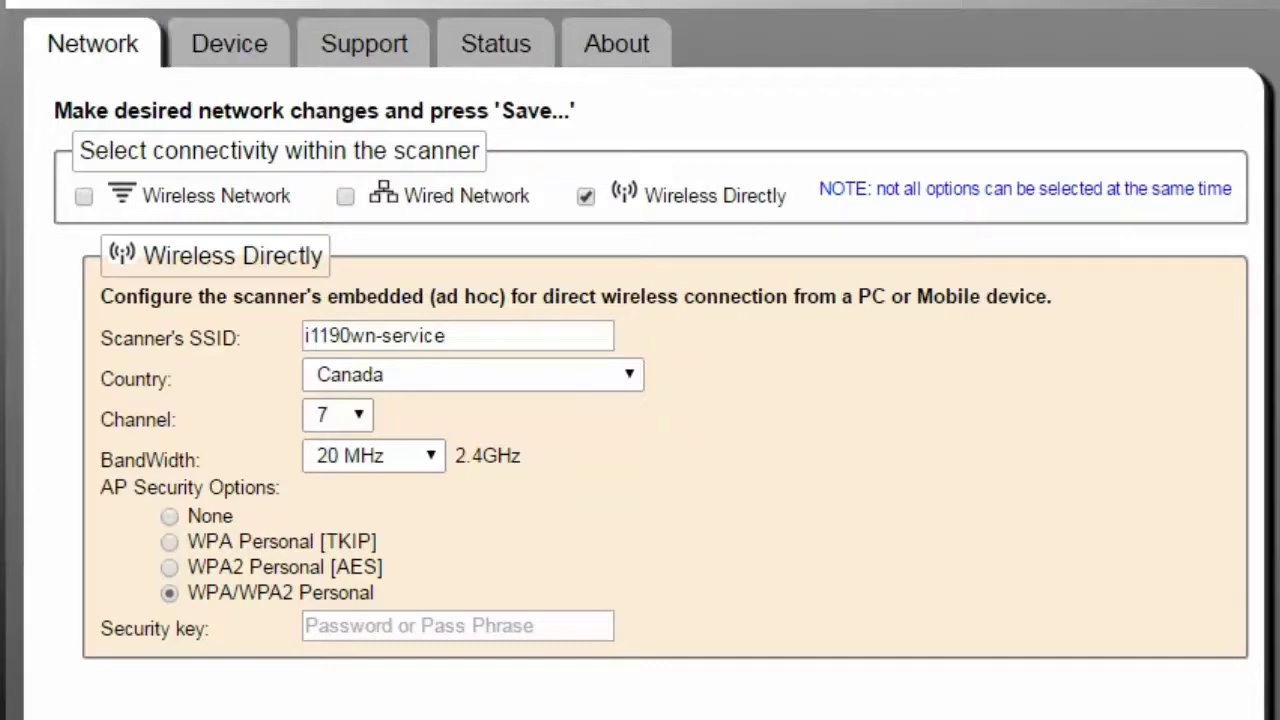
pyautogui.click(229, 43)
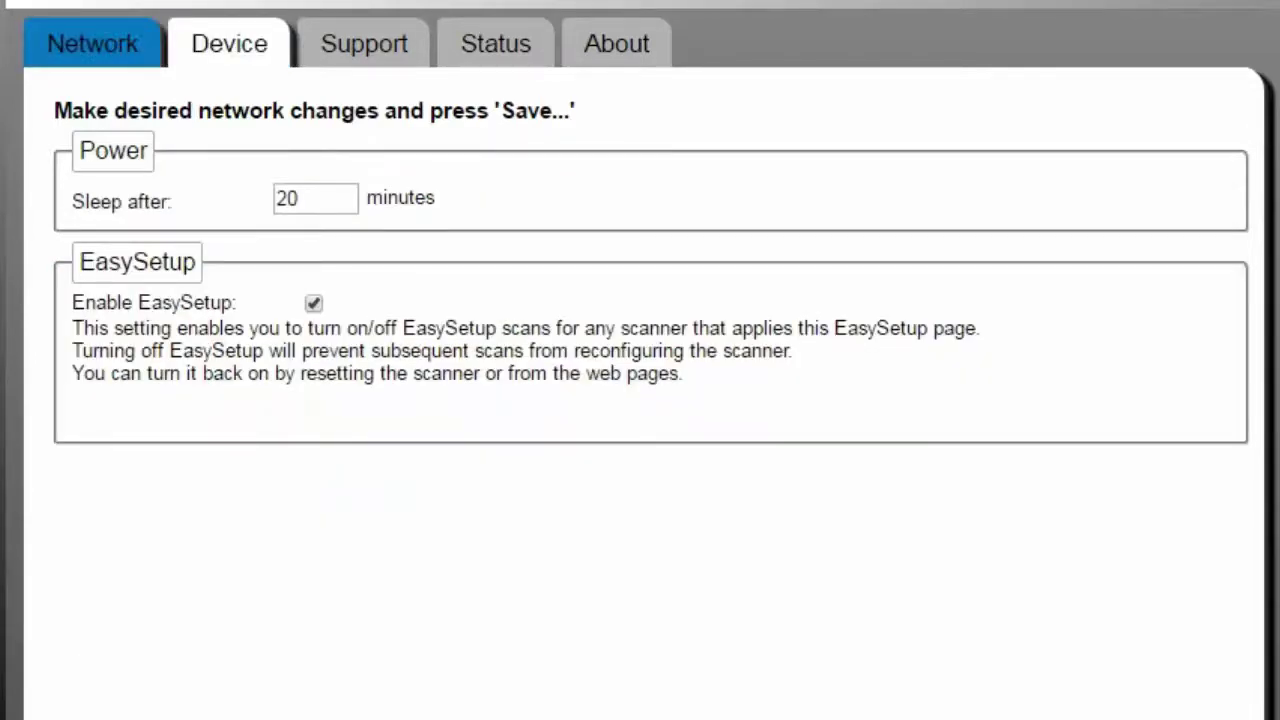
pyautogui.click(92, 43)
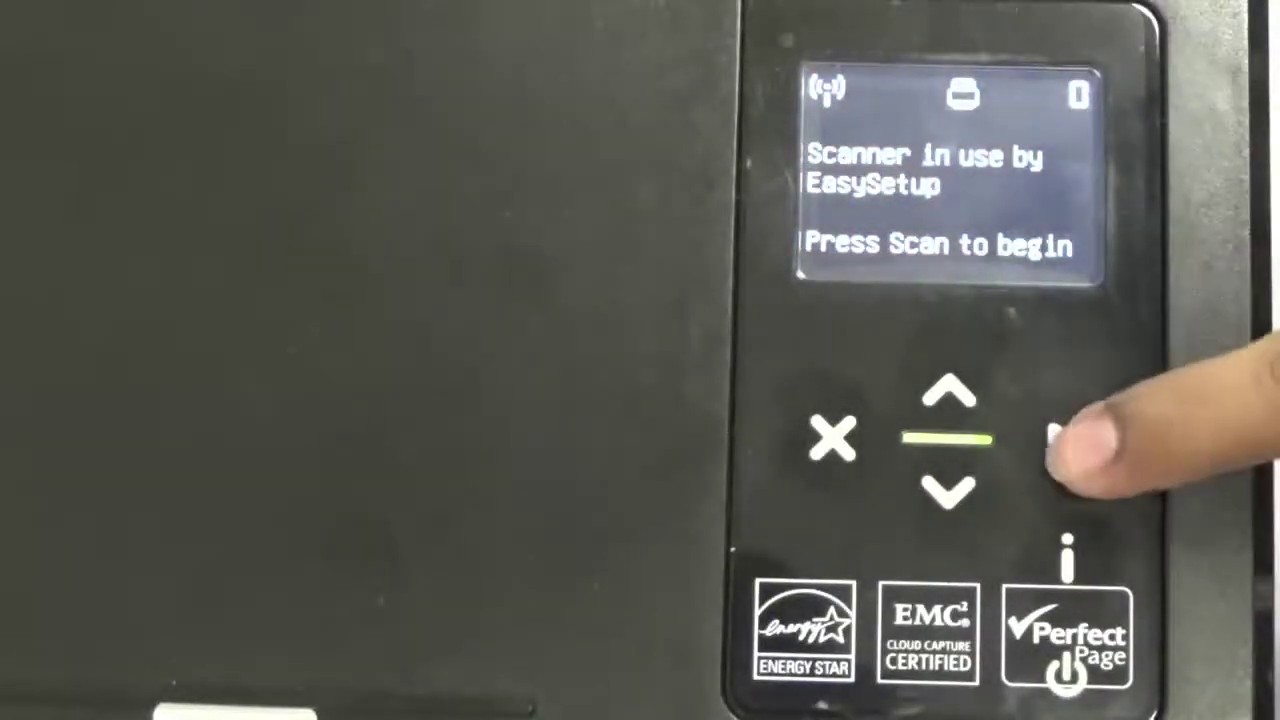
# Press Scan on the scanner panel to scan the loaded EasySetup sheet.
pyautogui.click(1066, 444)
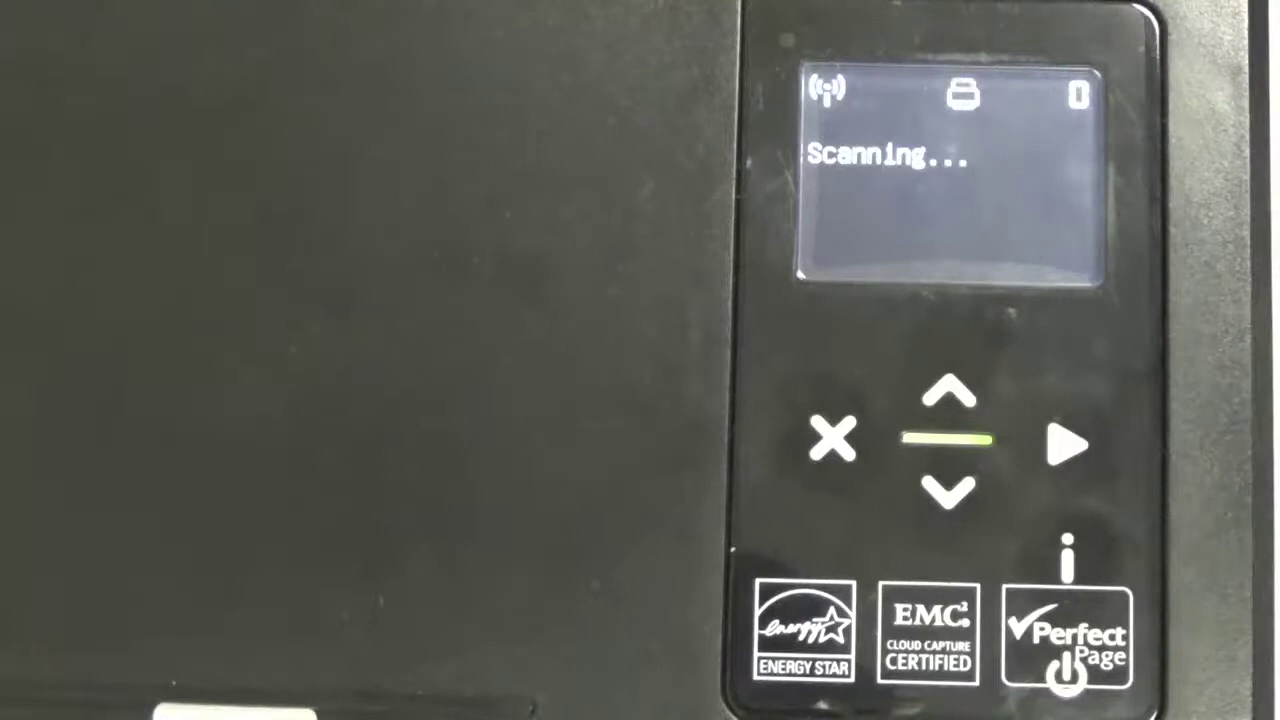